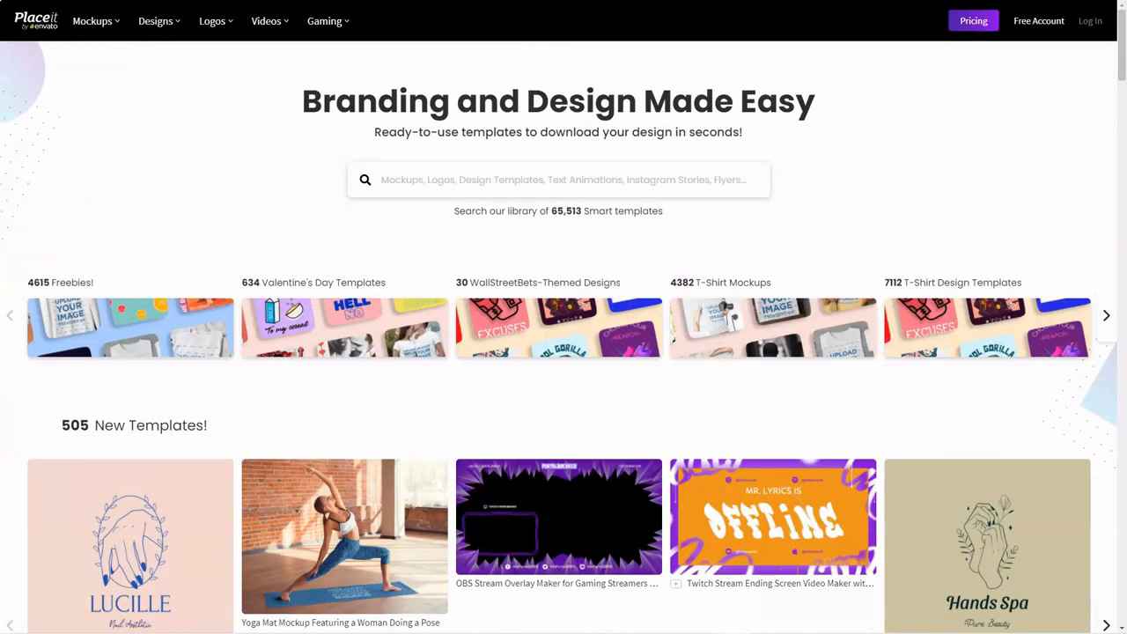
Log in to the account and open the T-Shirt Designs templates to browse the collection
key(Return)
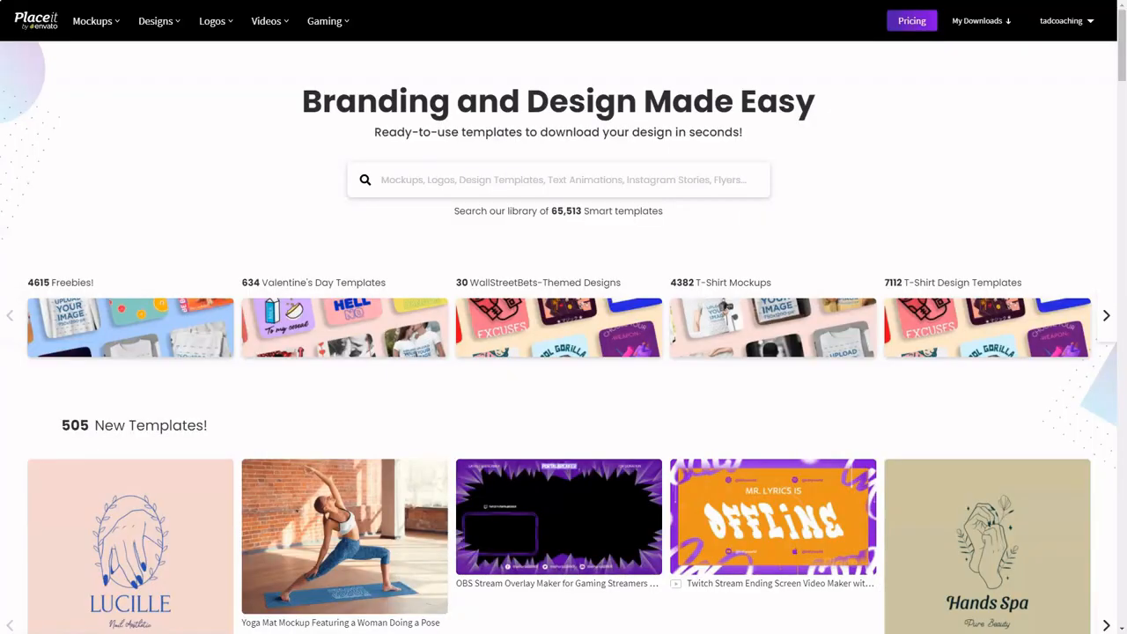
mouse_move(157, 21)
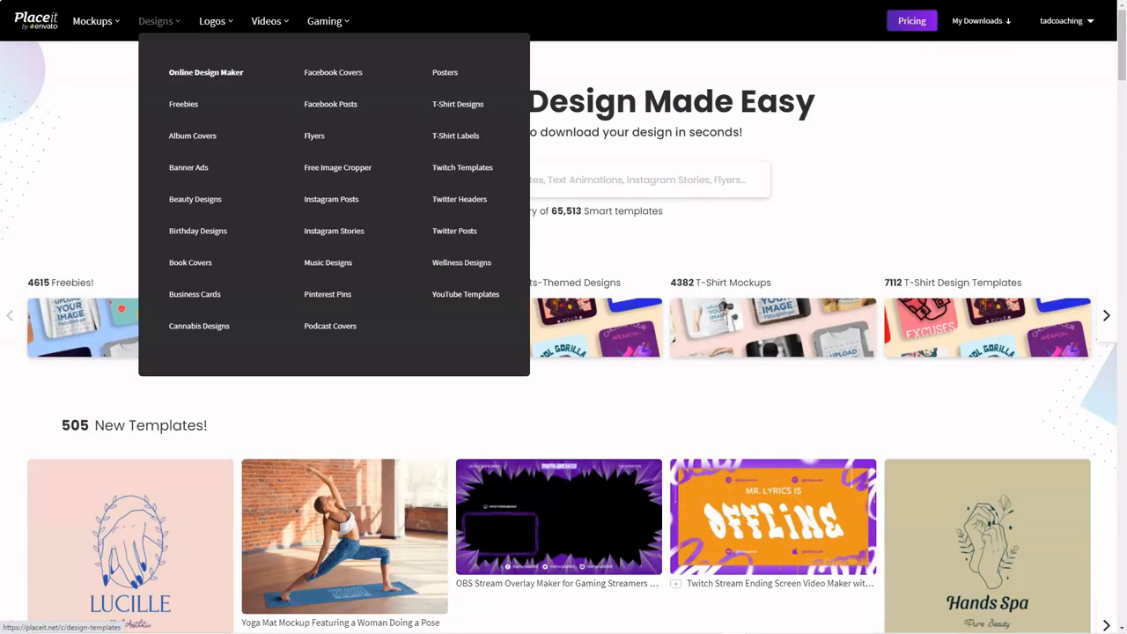
click(458, 104)
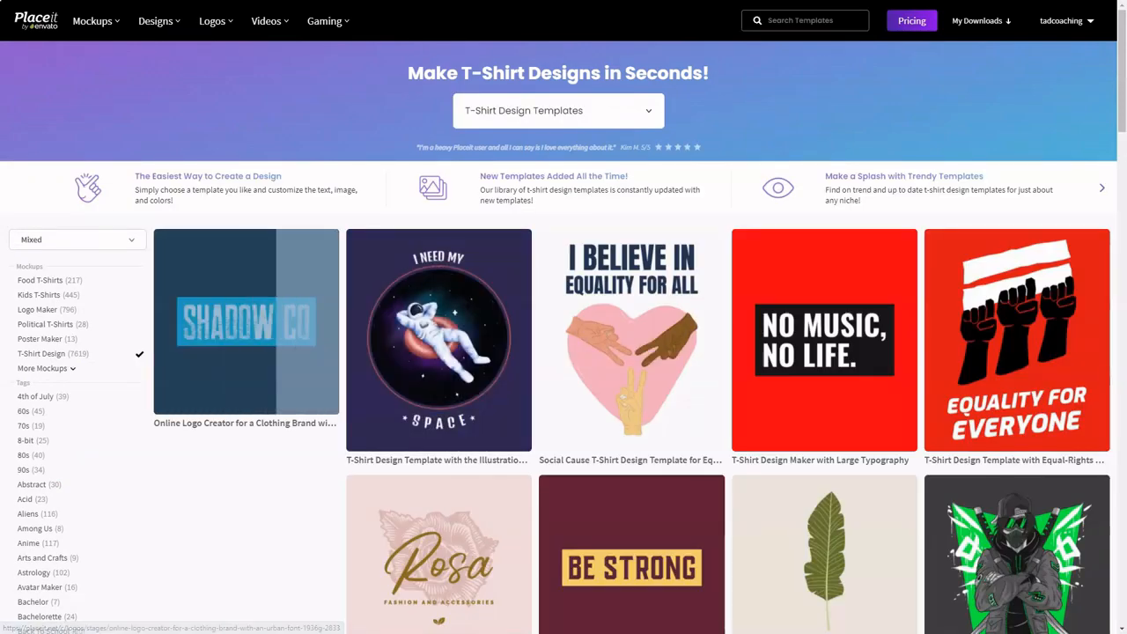
scroll(201, 537, down, 5)
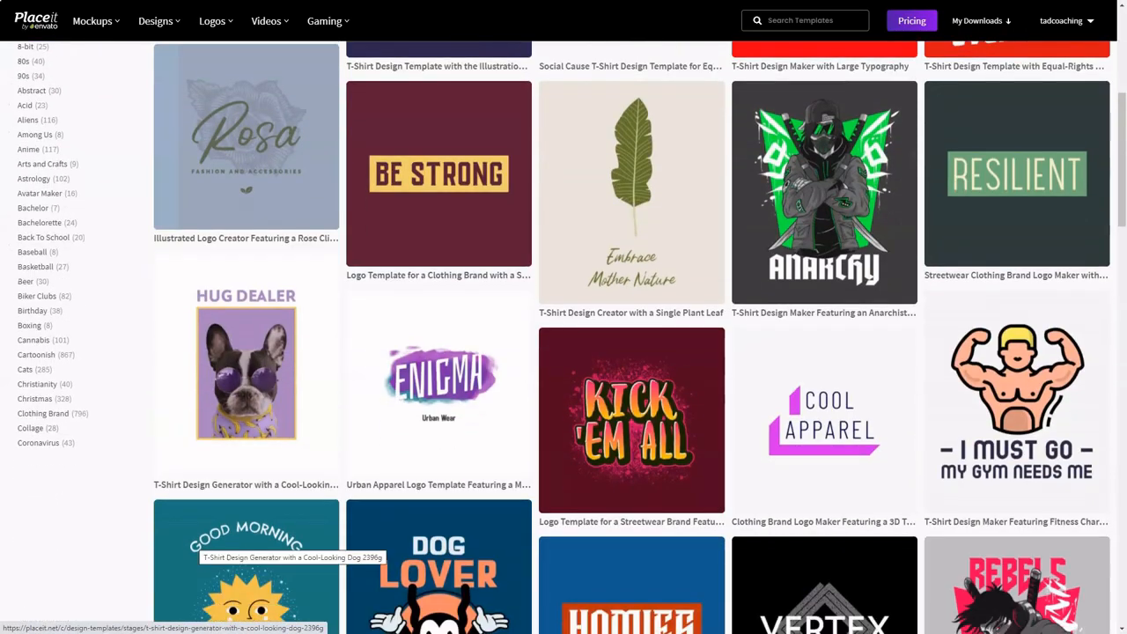
scroll(201, 537, down, 8)
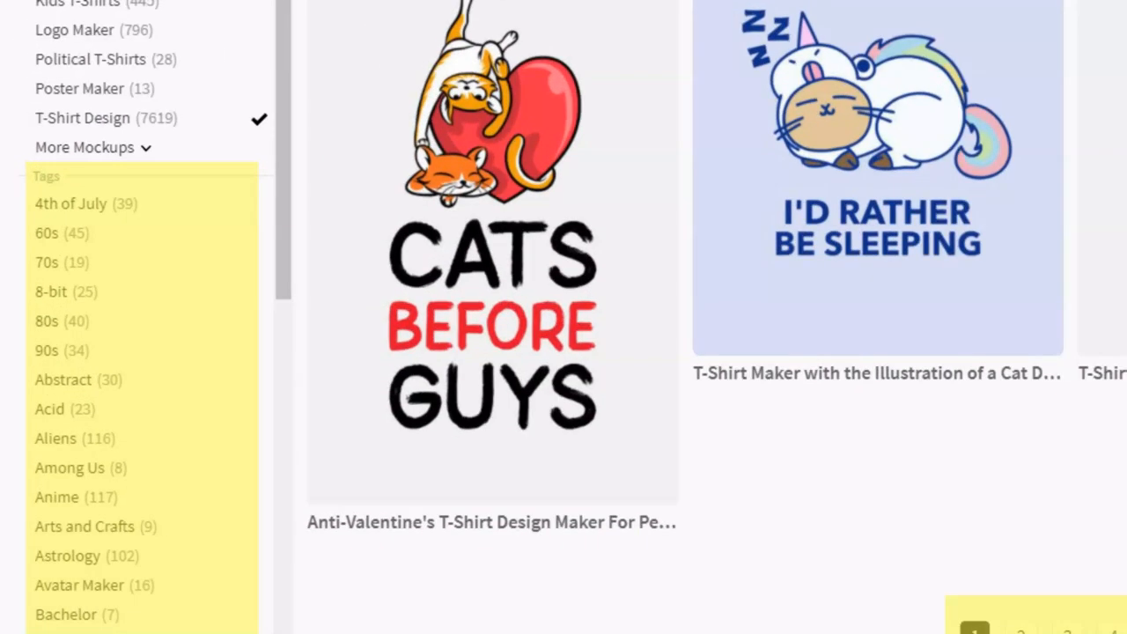
scroll(564, 352, up, 18)
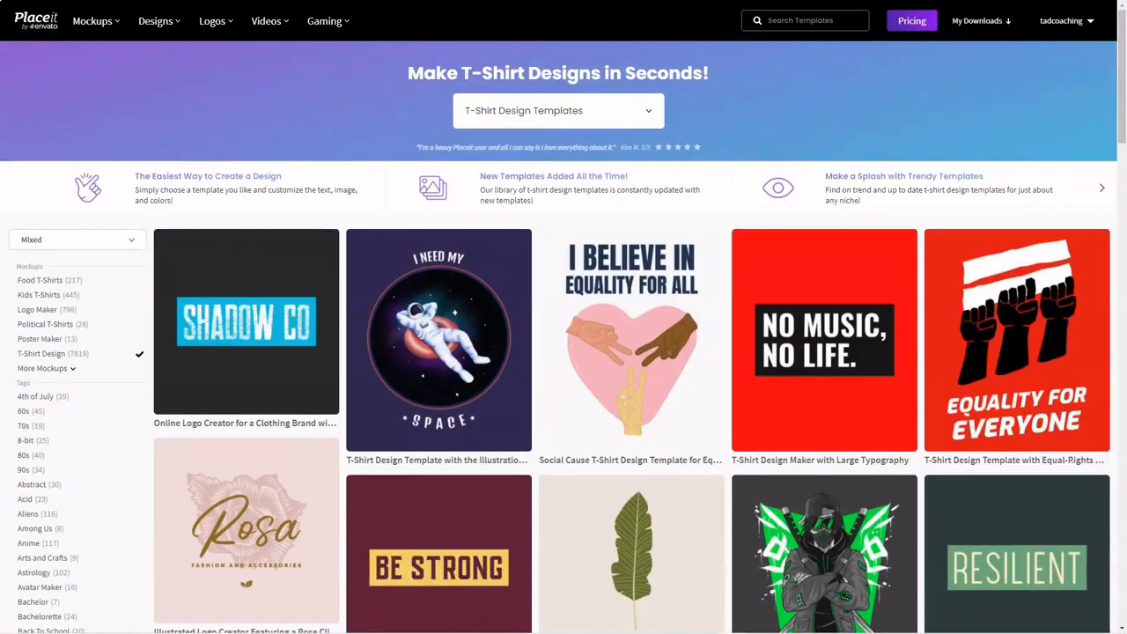
Show only free T-shirt design templates and filter them by the Dogs tag
click(77, 240)
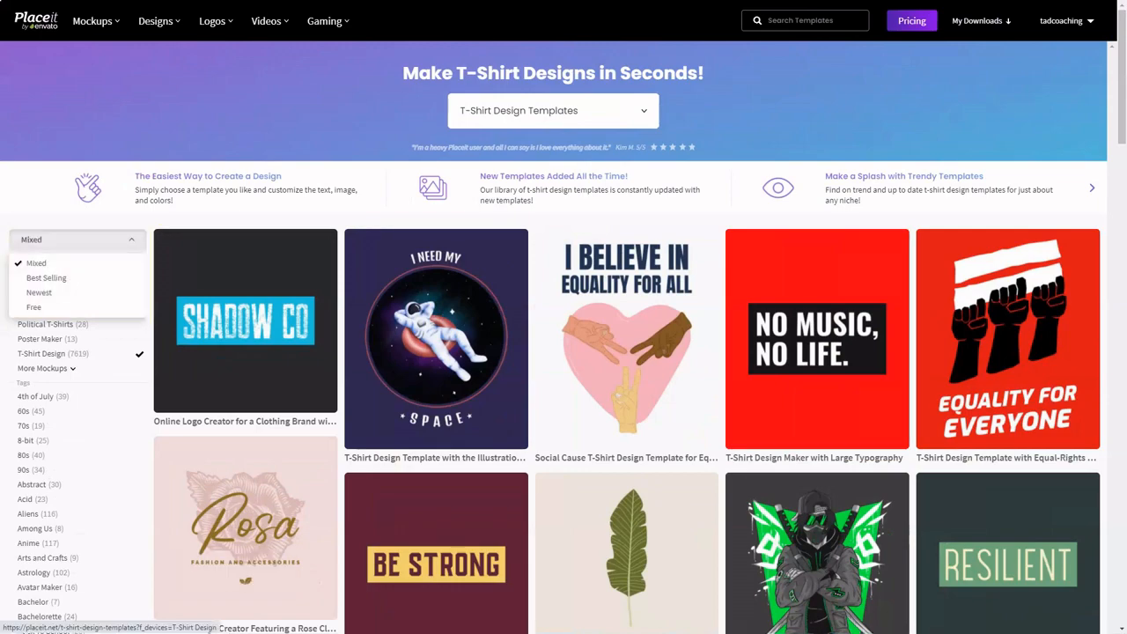
click(34, 307)
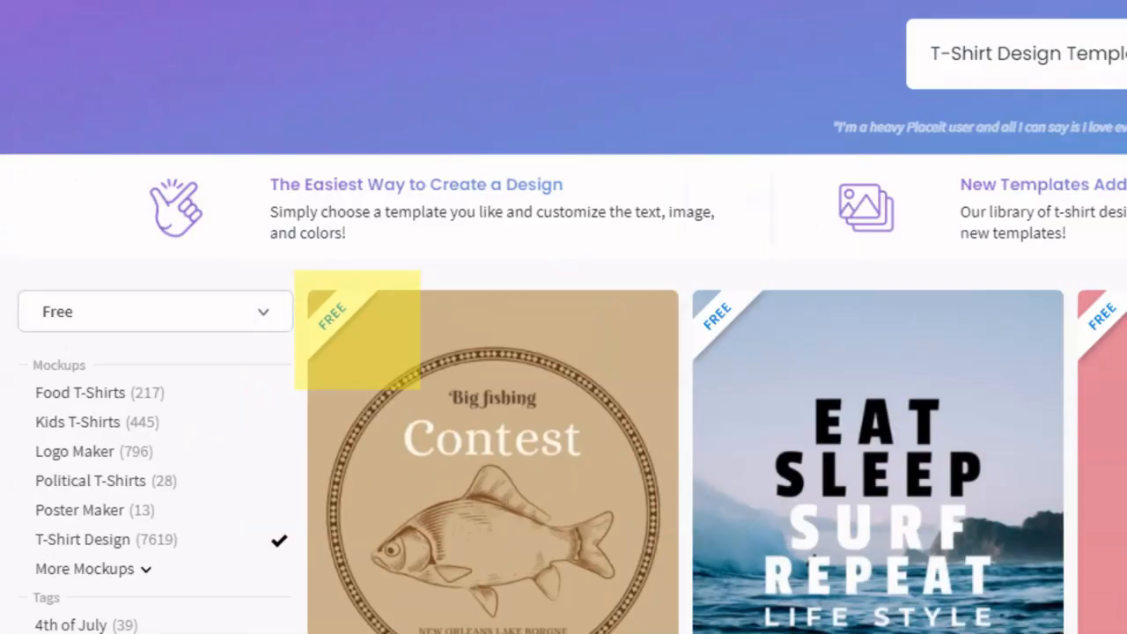
scroll(564, 352, down, 2)
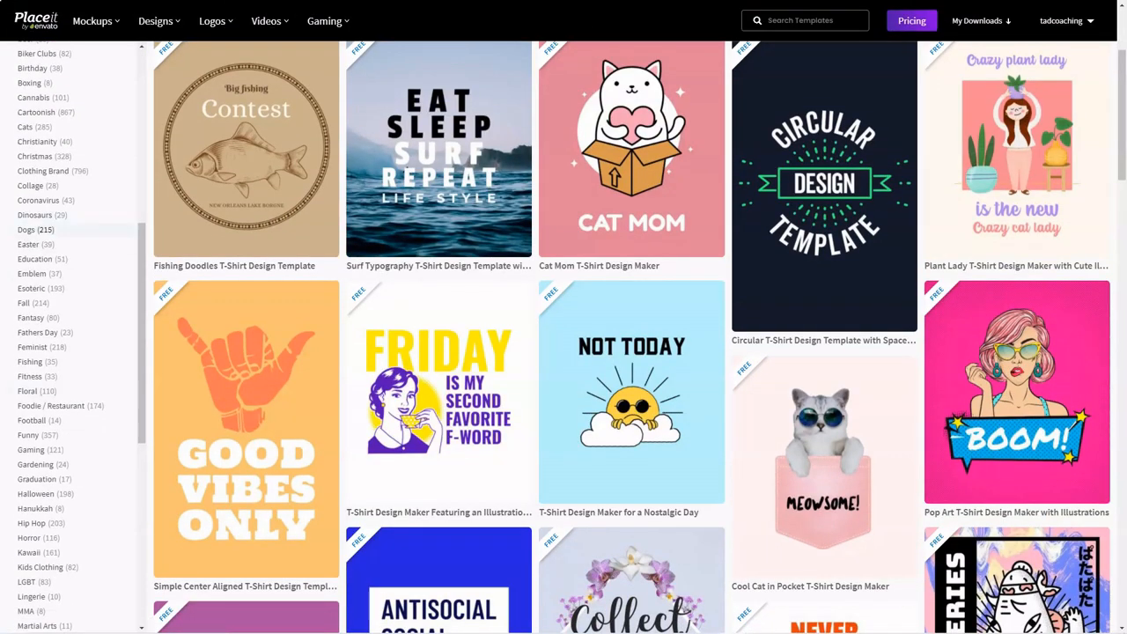
click(26, 230)
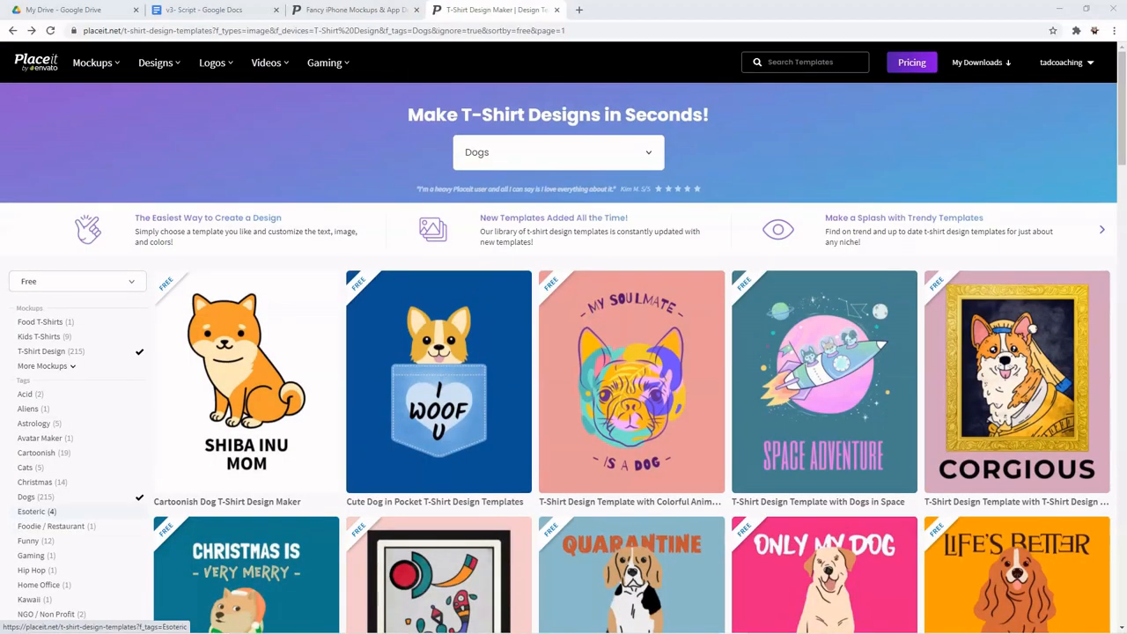
Open the Cartoonish Dog T-Shirt Design Maker template and make its background transparent
click(246, 382)
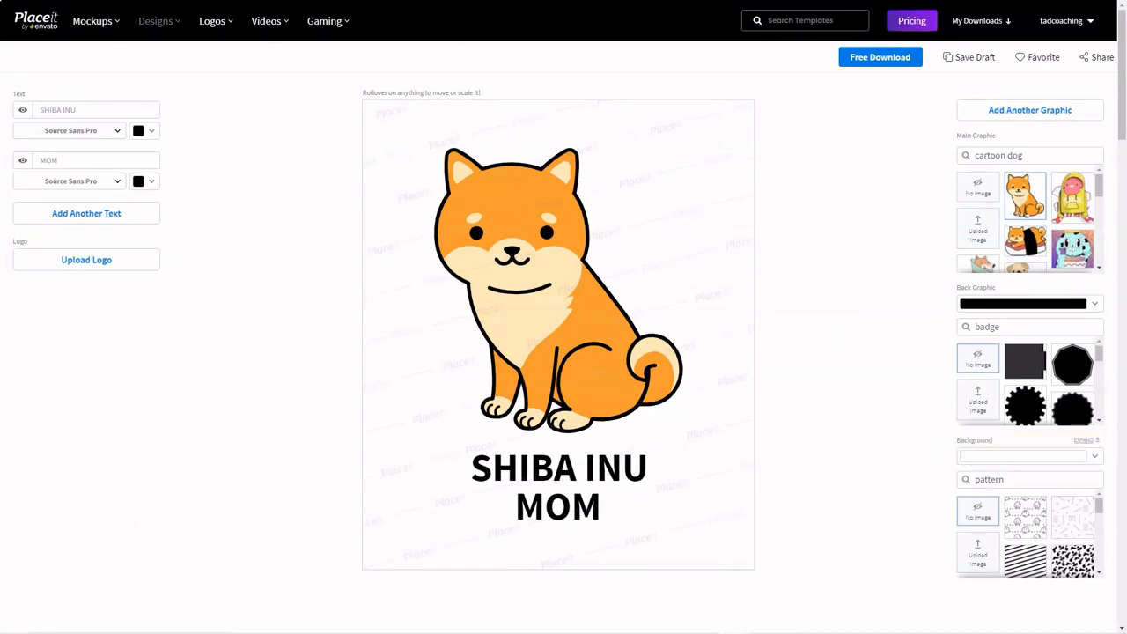
click(1094, 457)
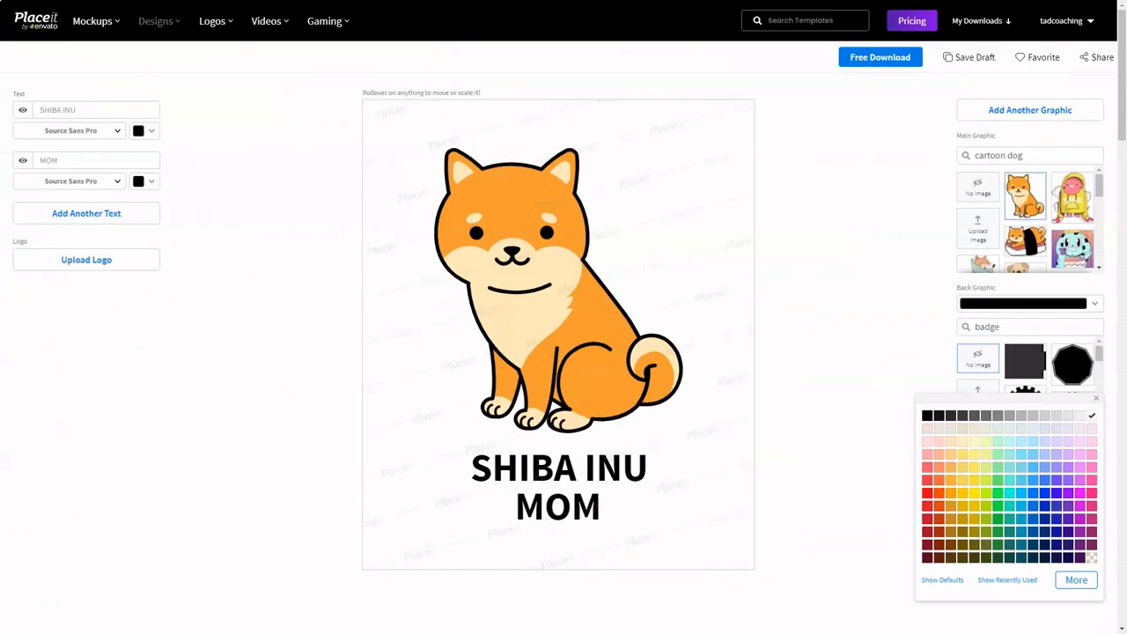
click(1057, 481)
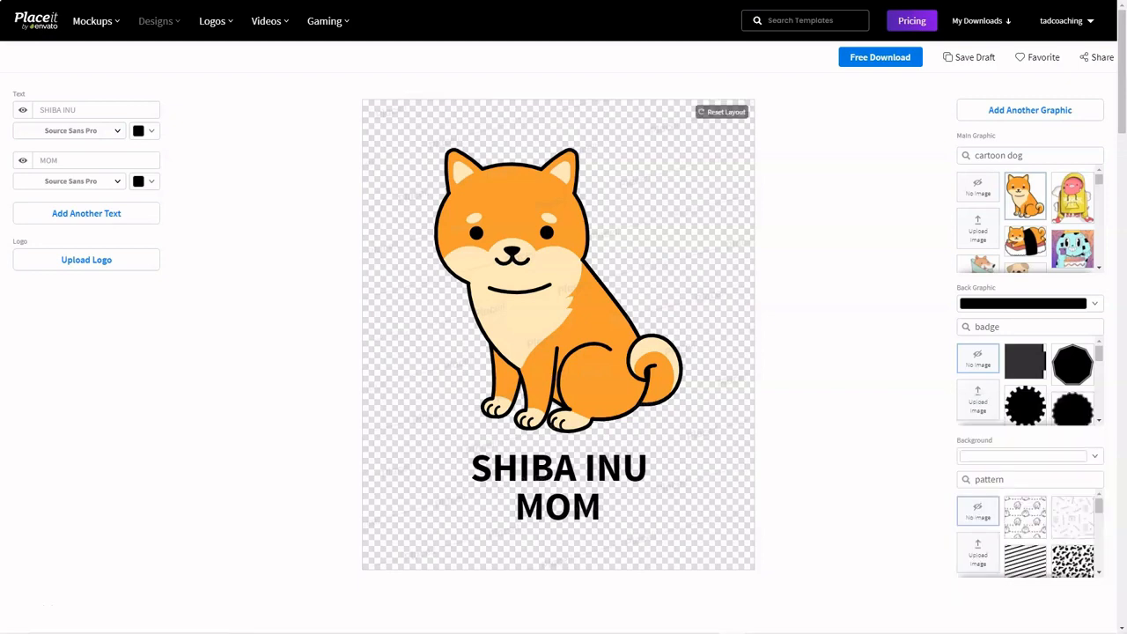
Get the Shiba Inu design as a free download and open it for cropping and resizing
click(880, 57)
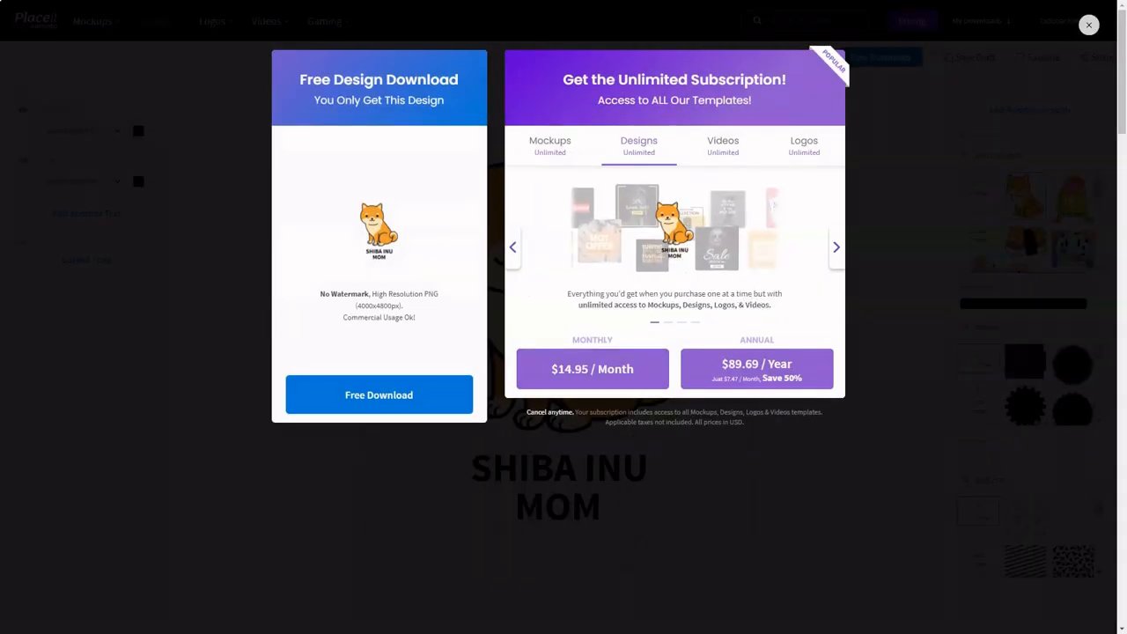
click(379, 395)
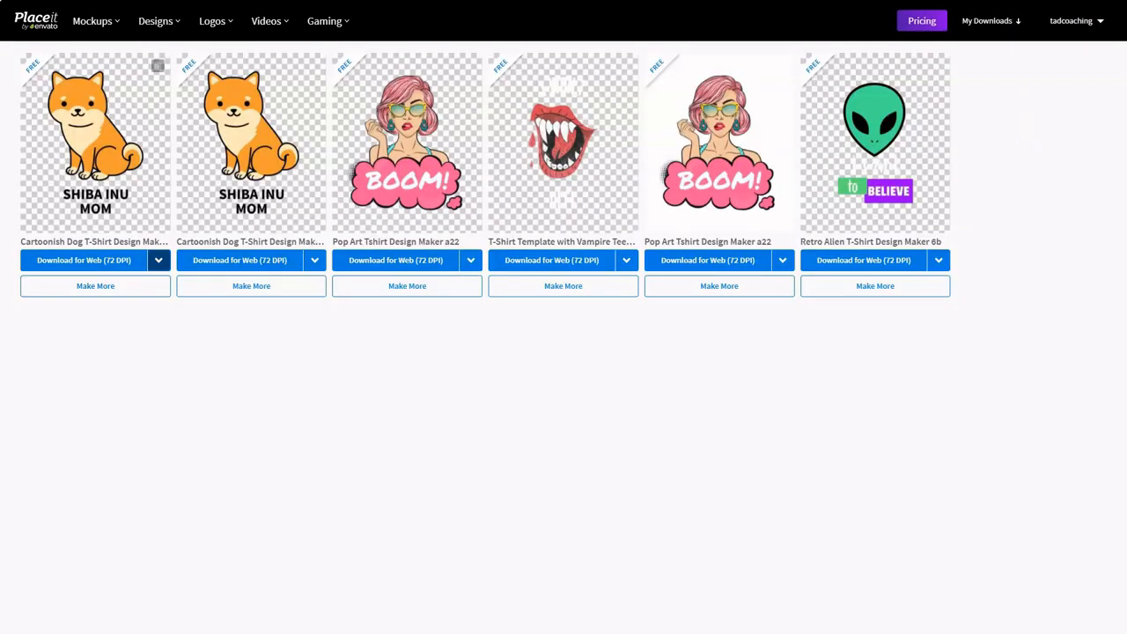
click(159, 260)
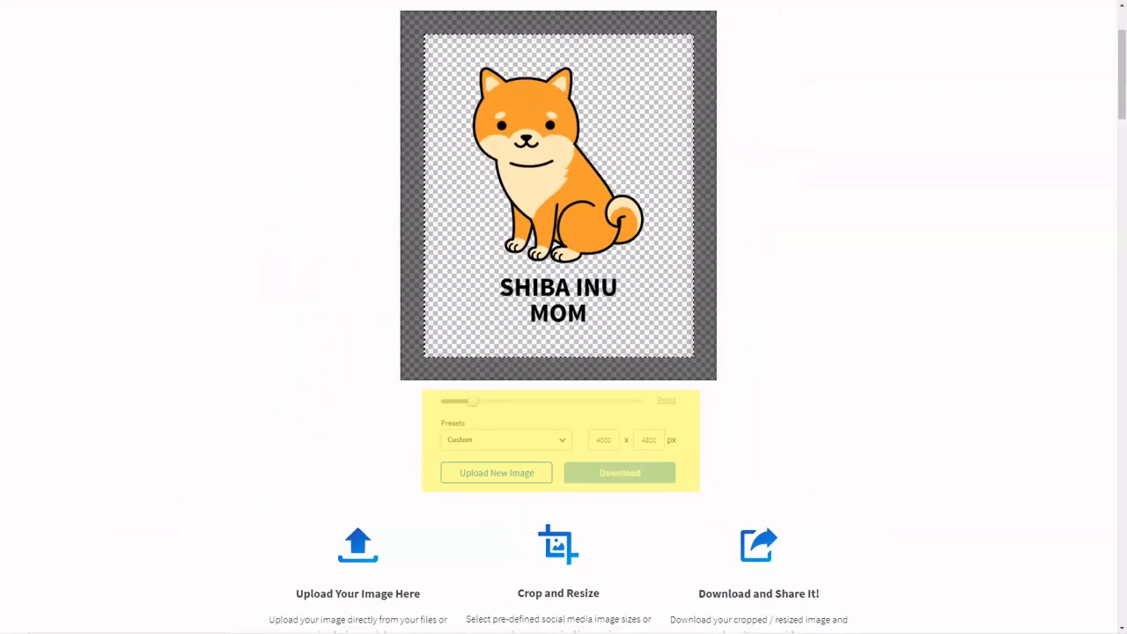
Resize the Shiba Inu image to a custom 4500 x 5400 px and download it
double_click(604, 439)
text(4500)
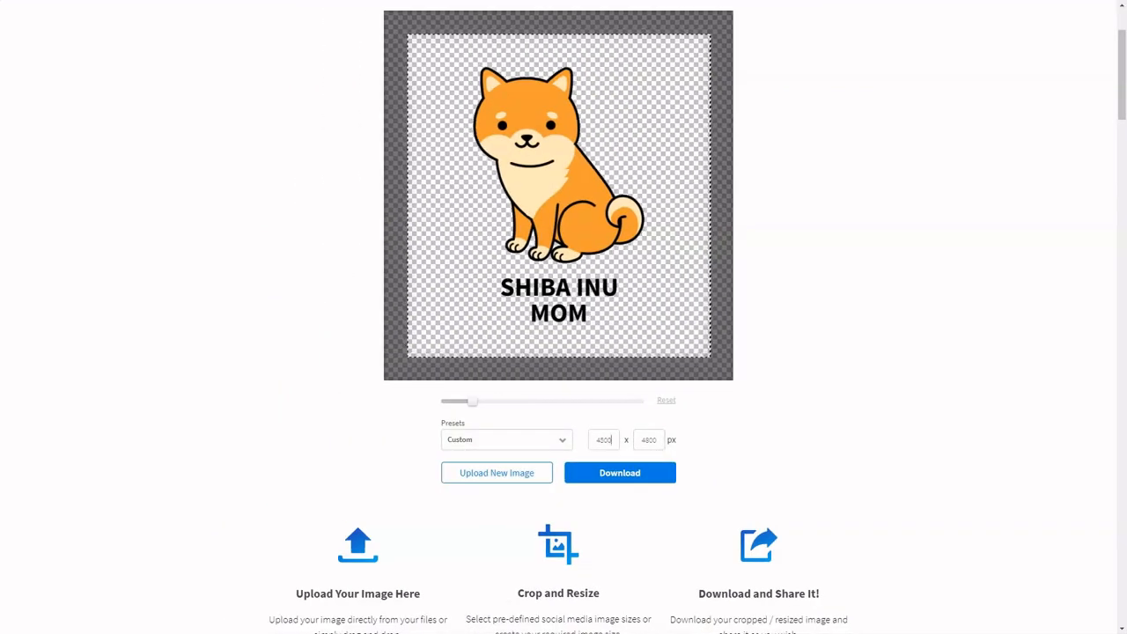
key(Tab)
text(5400)
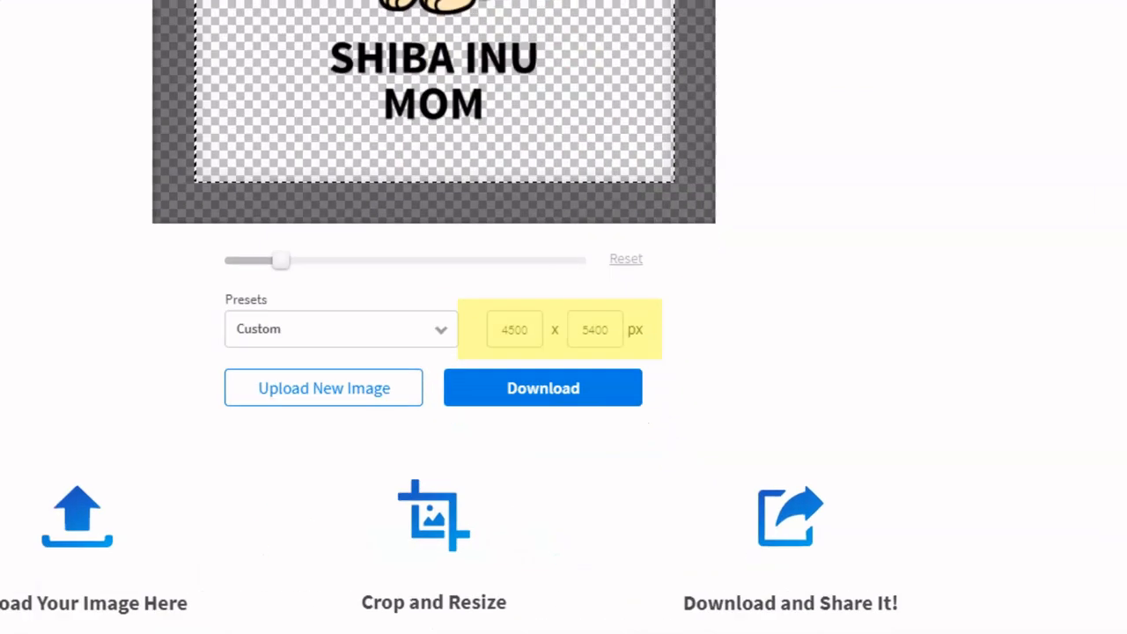
click(522, 364)
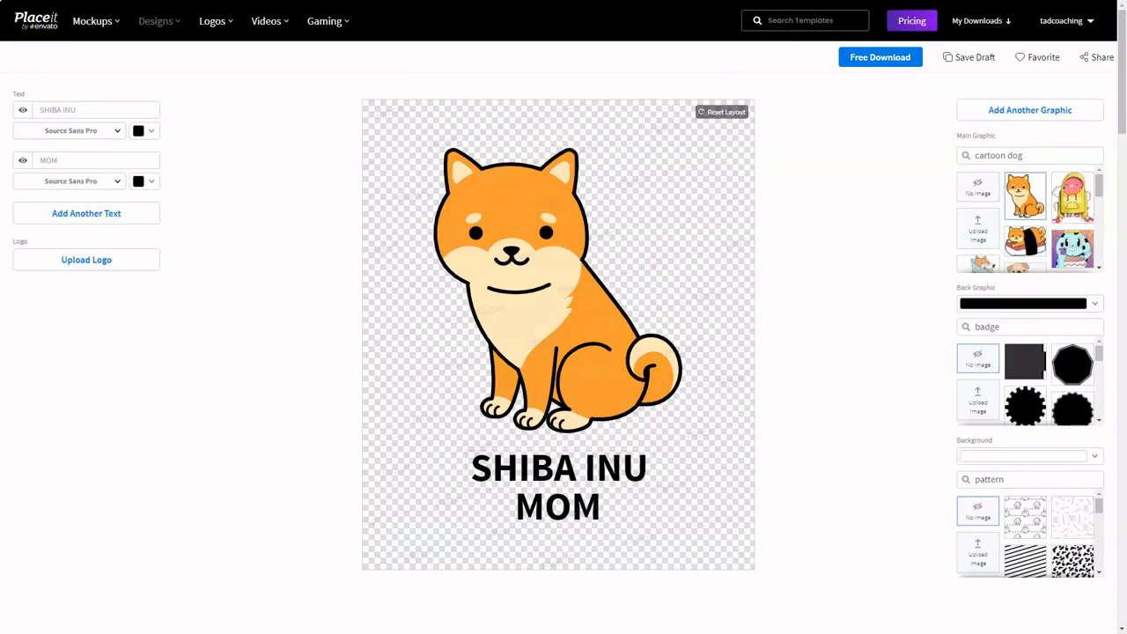
Try placing SHIBA INU above the dog with the graphic shifted down, and reset the layout
click(559, 469)
drag(558, 469, 539, 125)
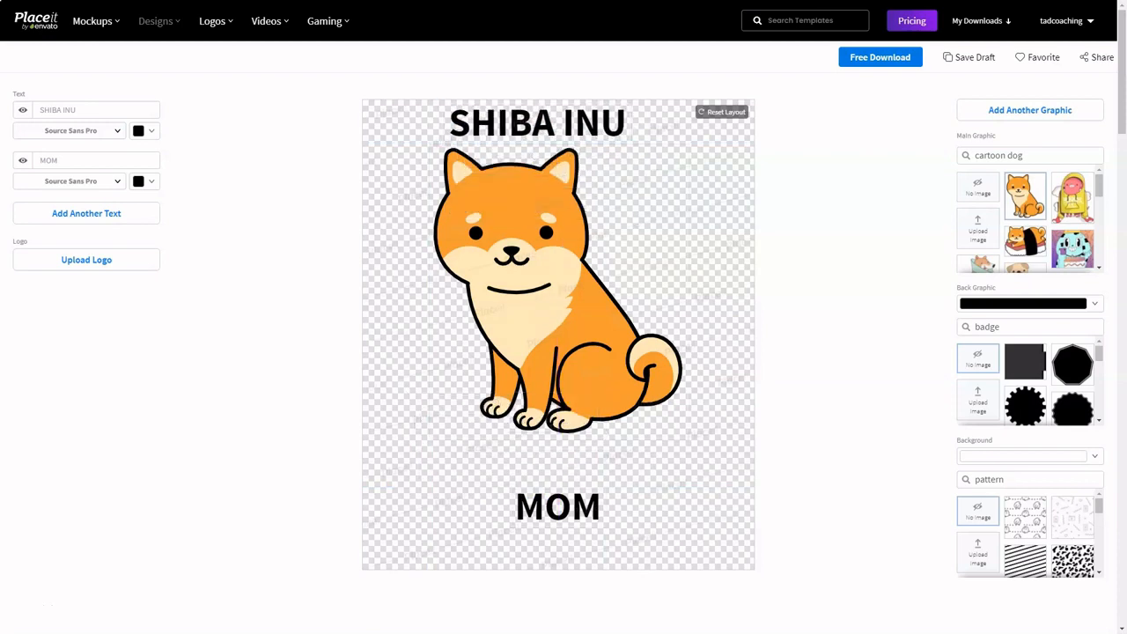
drag(556, 300, 557, 323)
drag(558, 508, 558, 507)
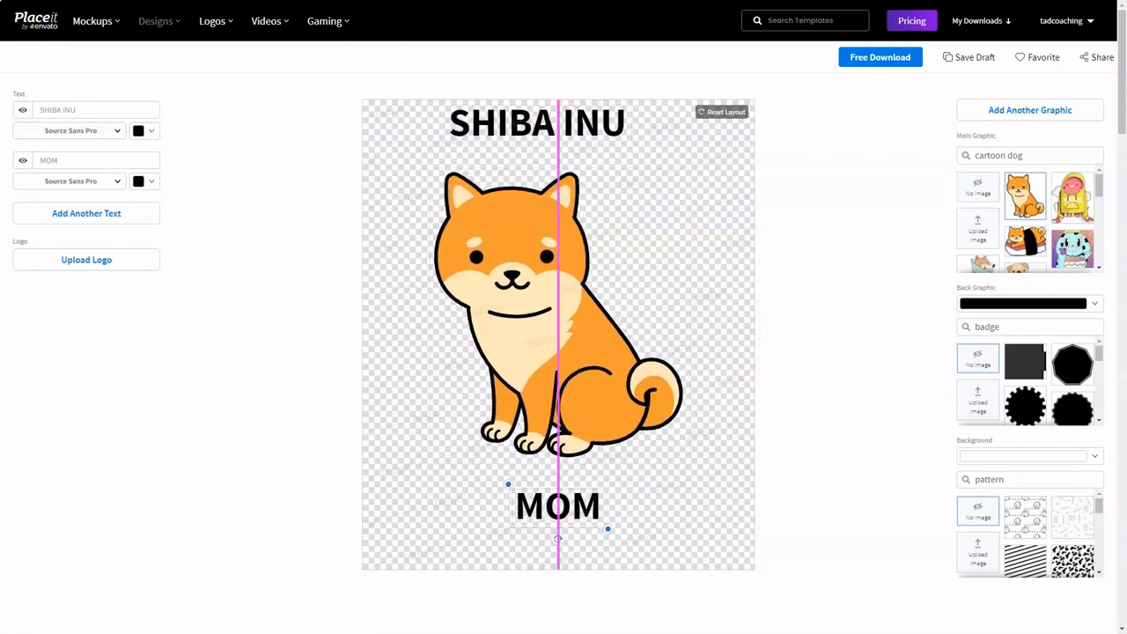
drag(538, 123, 542, 135)
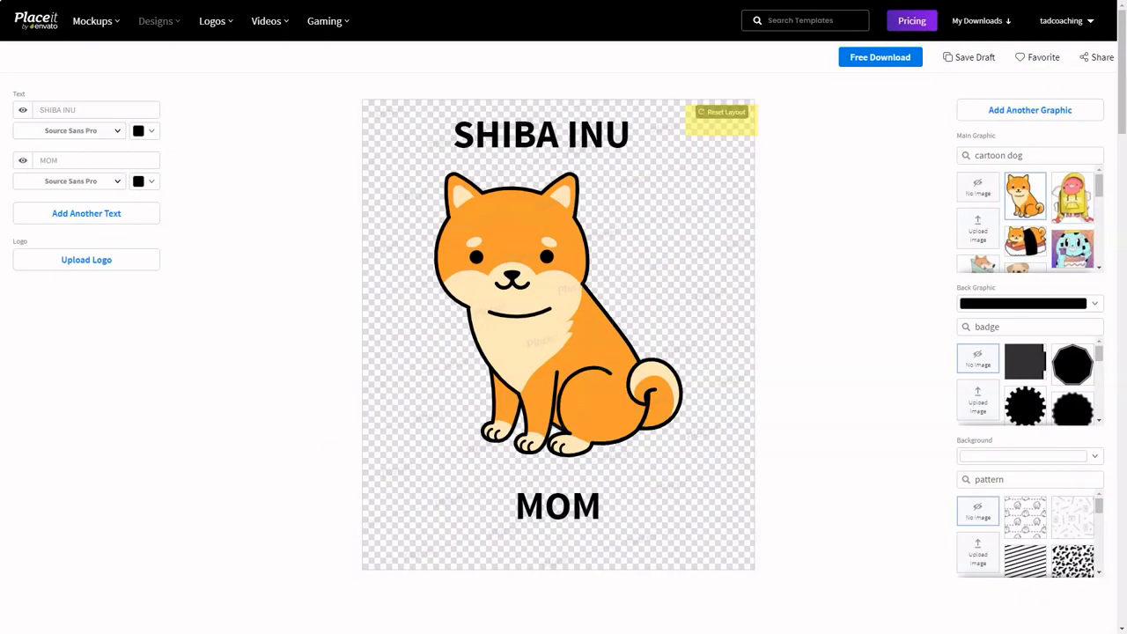
click(723, 113)
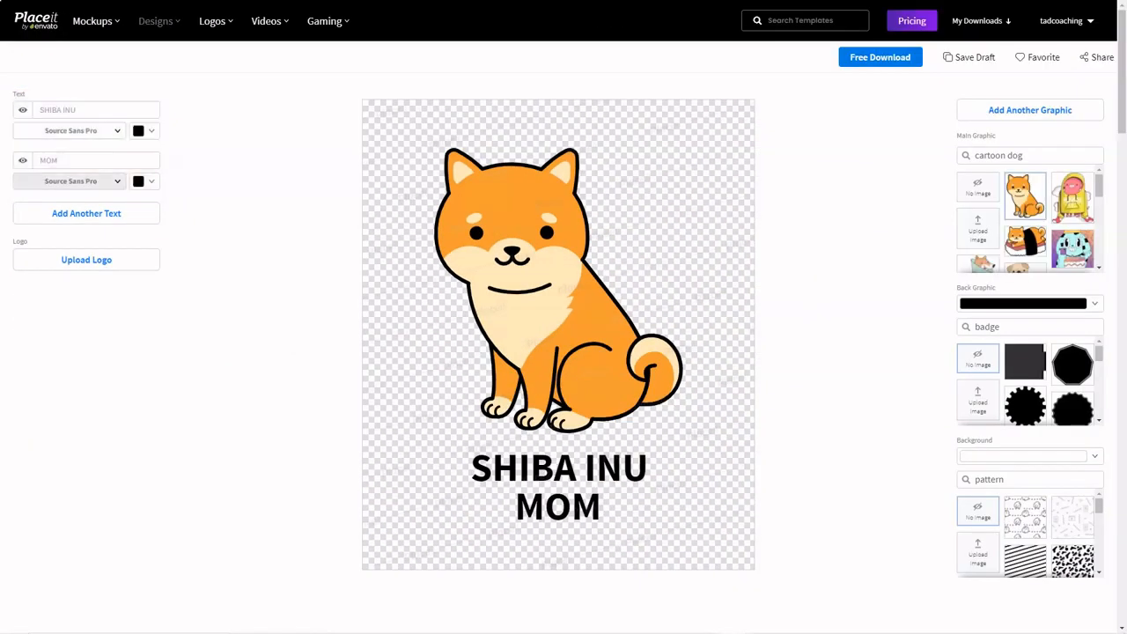
Replace the two text lines with "ONLY MY DOG" and "UNDERSTANDS ME"
click(81, 110)
key(ctrl+a)
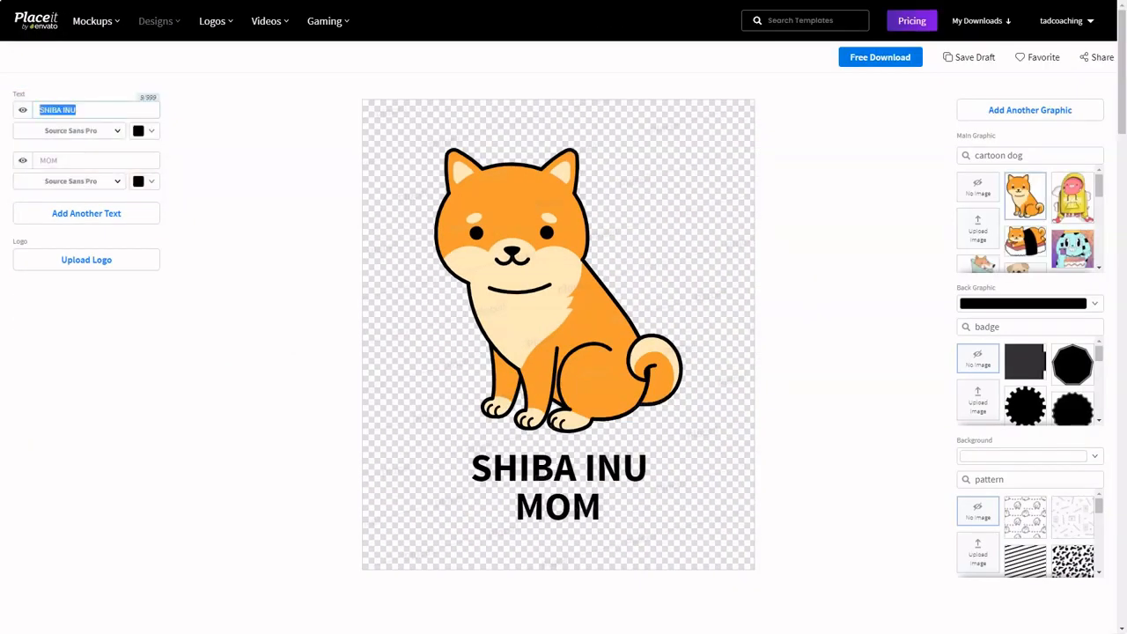
text(ONLY MY DOG)
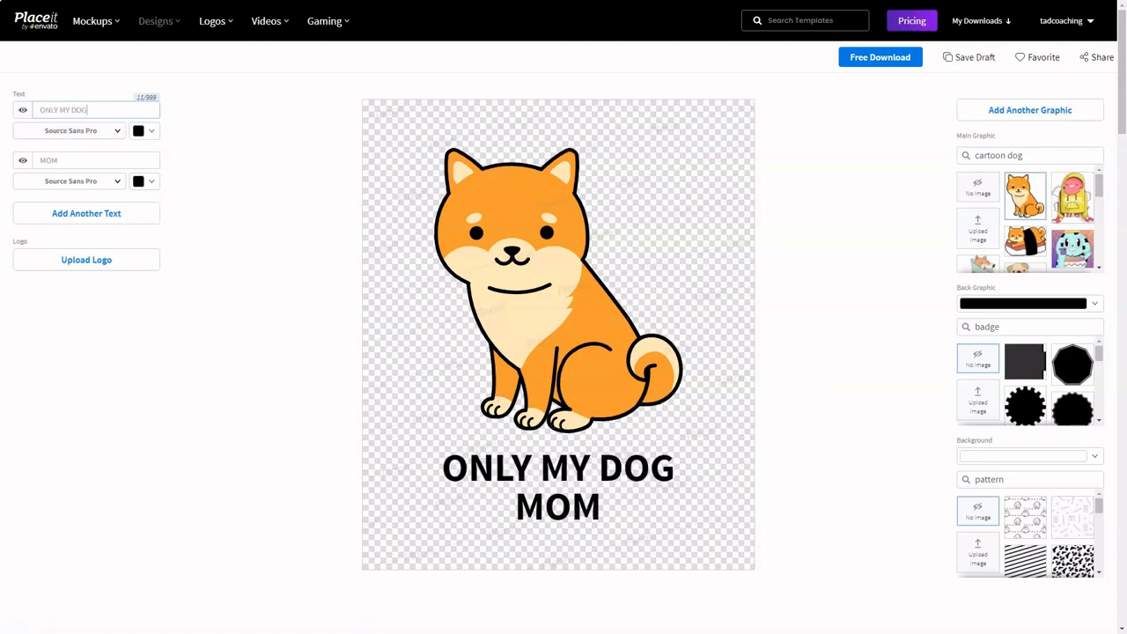
key(Tab)
text(UNDERSTANDS ME)
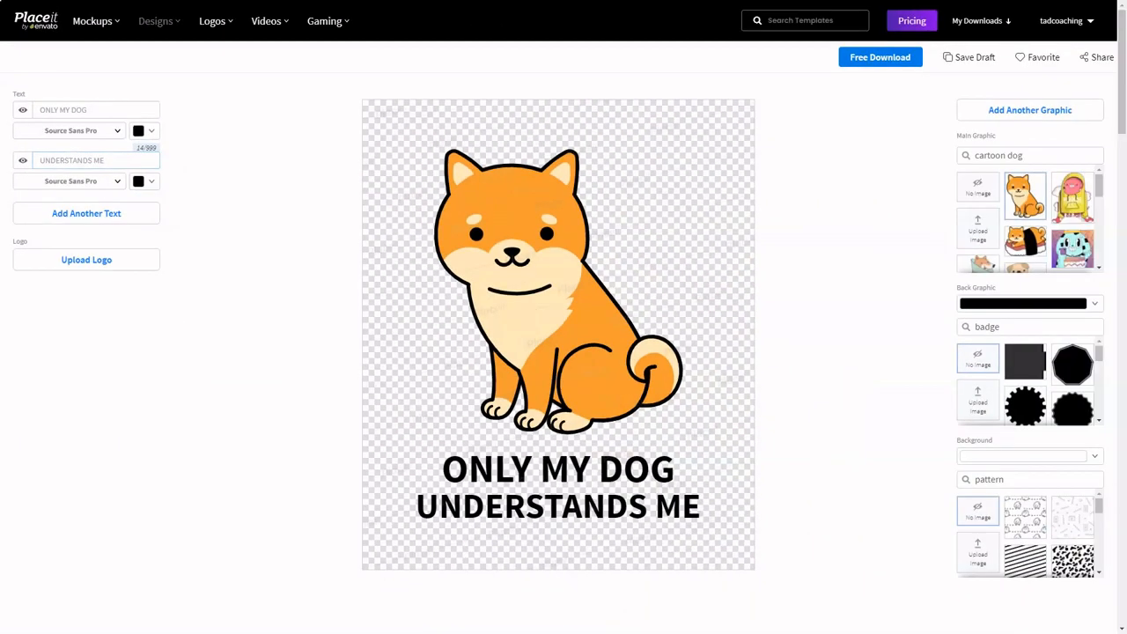
Arrange ONLY MY DOG centered above the dog, shift the dog down, and place UNDERSTANDS ME slightly lower beneath it
drag(558, 469, 524, 143)
drag(558, 291, 559, 328)
drag(524, 144, 559, 145)
drag(559, 506, 559, 514)
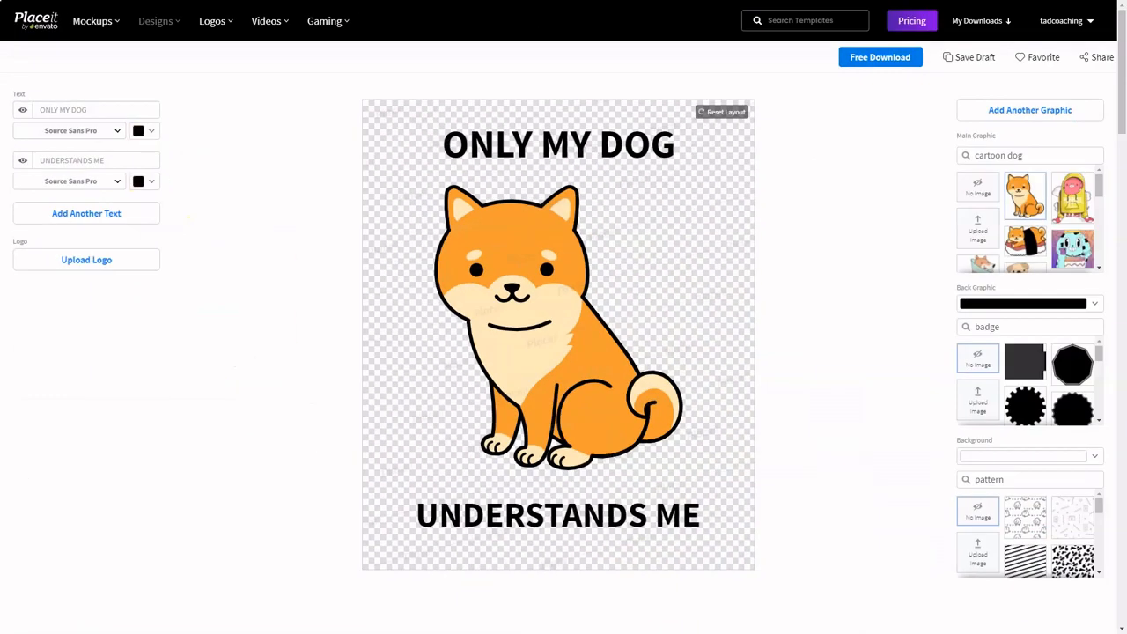
Change the color of both text lines to white
click(144, 130)
click(189, 144)
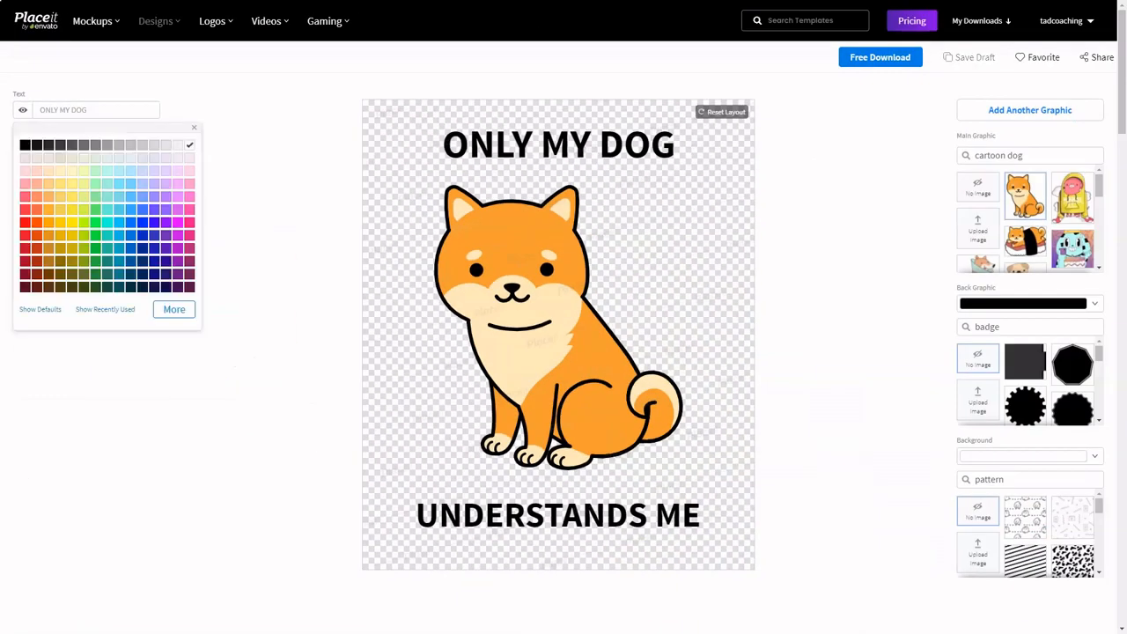
click(144, 181)
click(188, 195)
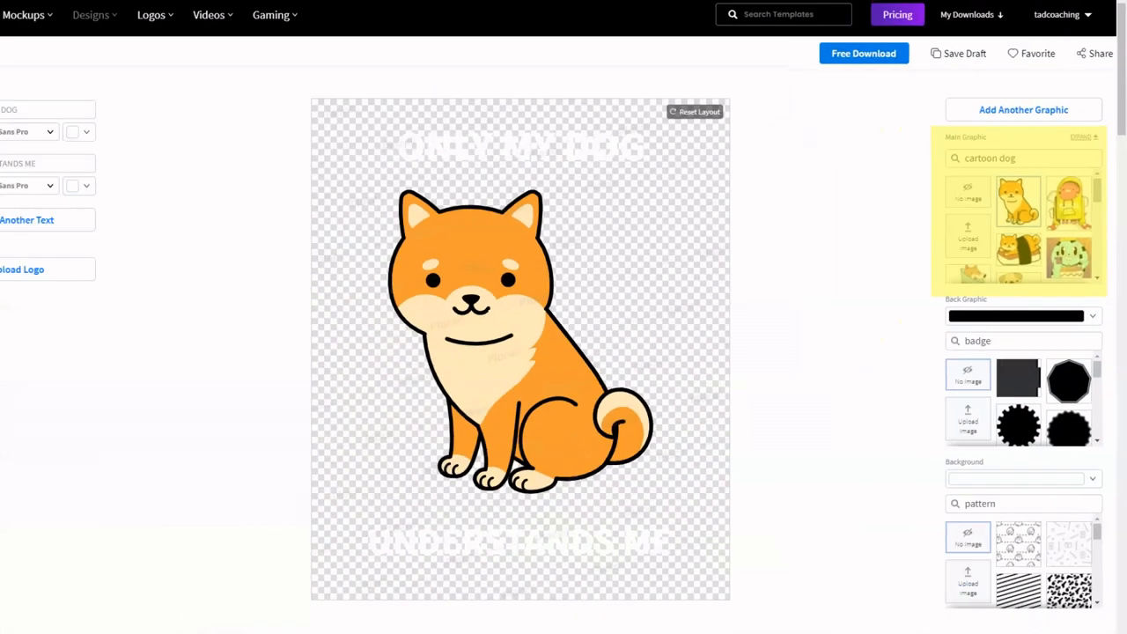
Replace the main graphic with the sitting dark brown dog with its tongue out and center it between the text lines
scroll(925, 331, down, 4)
scroll(1029, 221, down, 8)
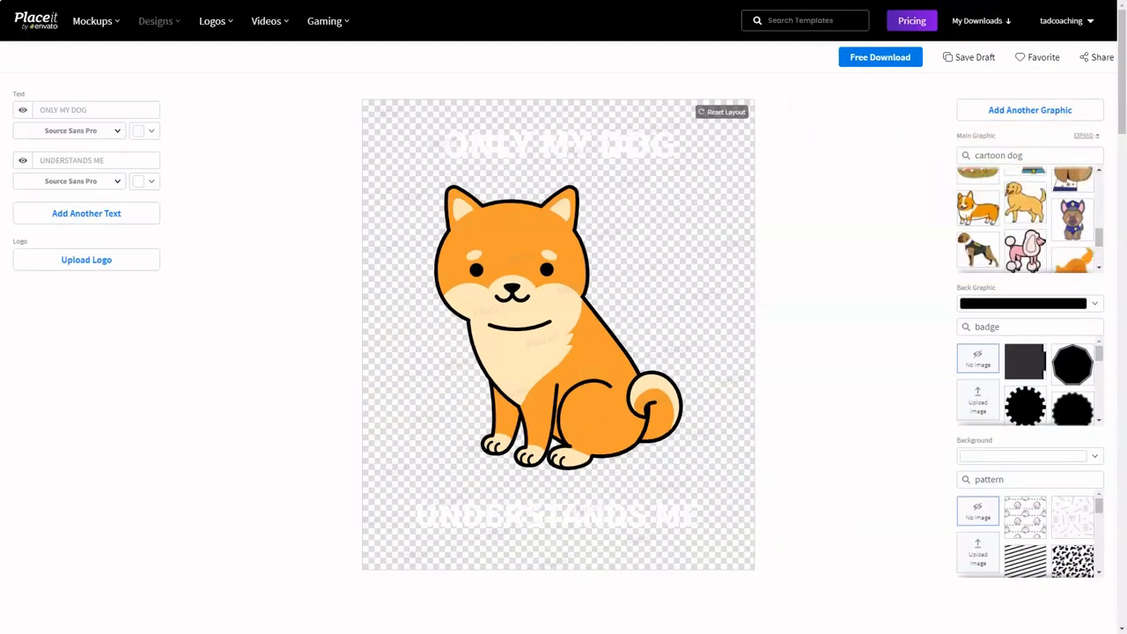
scroll(1029, 219, down, 3)
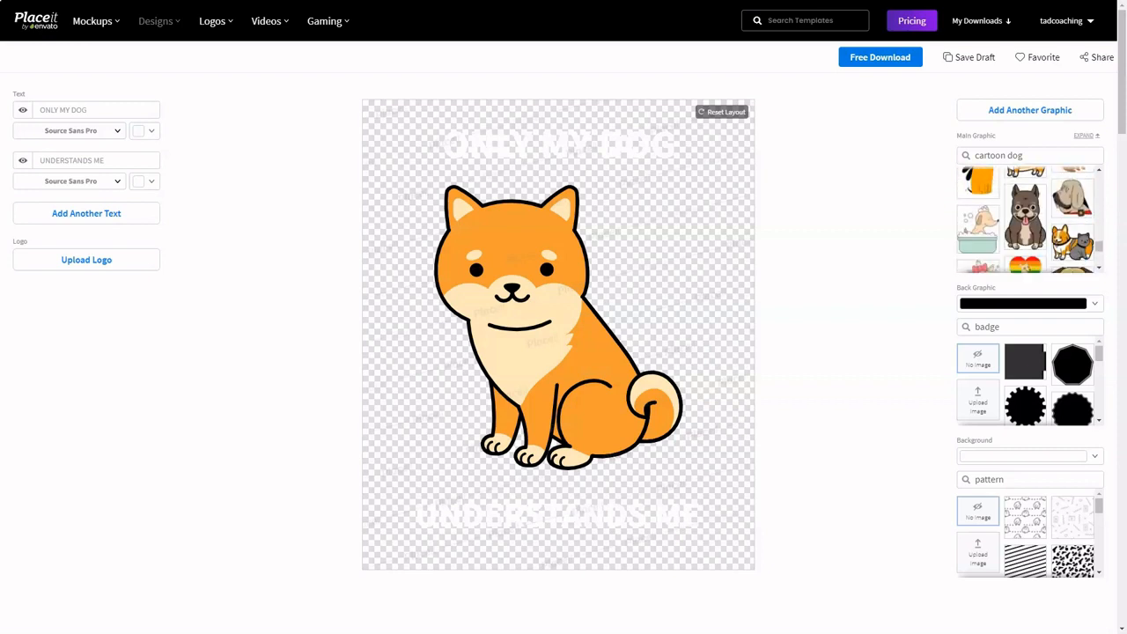
click(1026, 216)
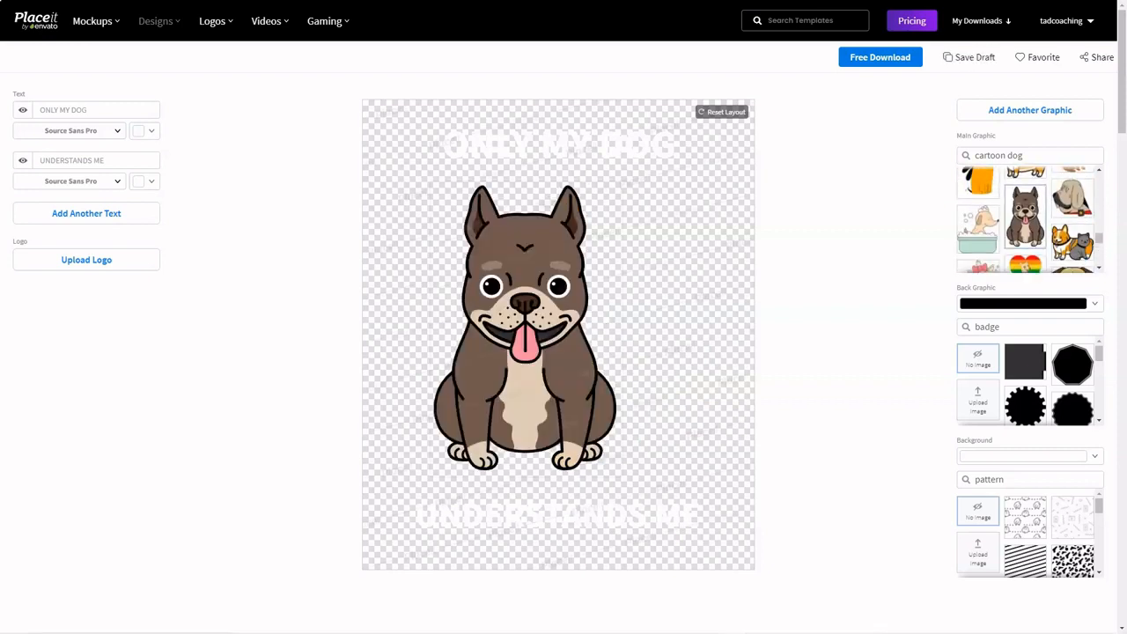
drag(525, 369, 558, 376)
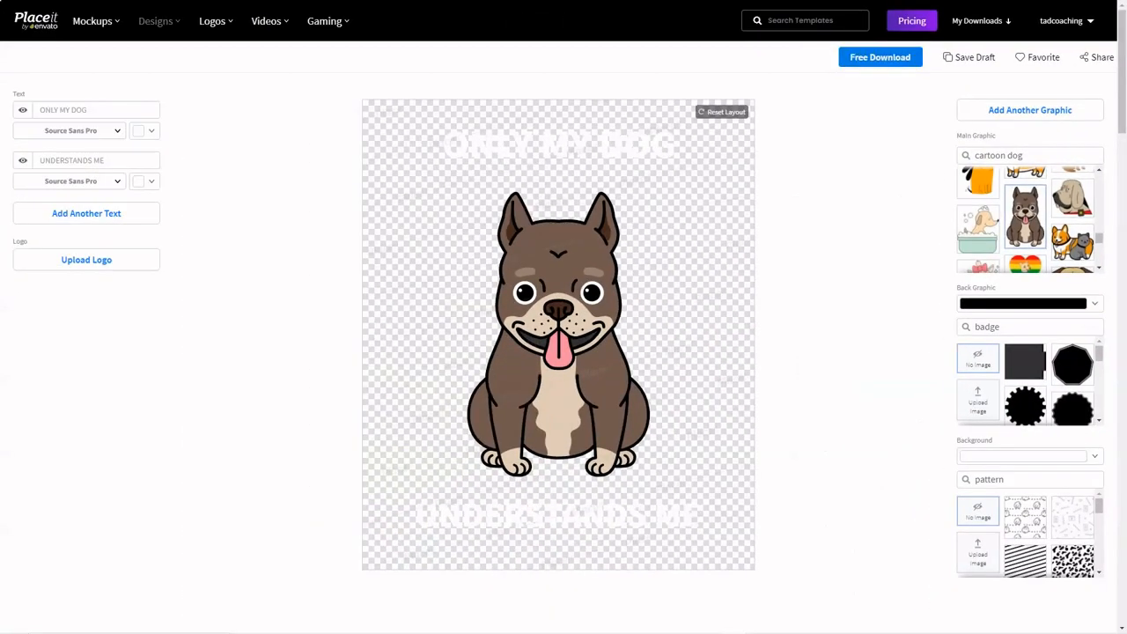
Get the customized brown dog design as a free download
click(881, 58)
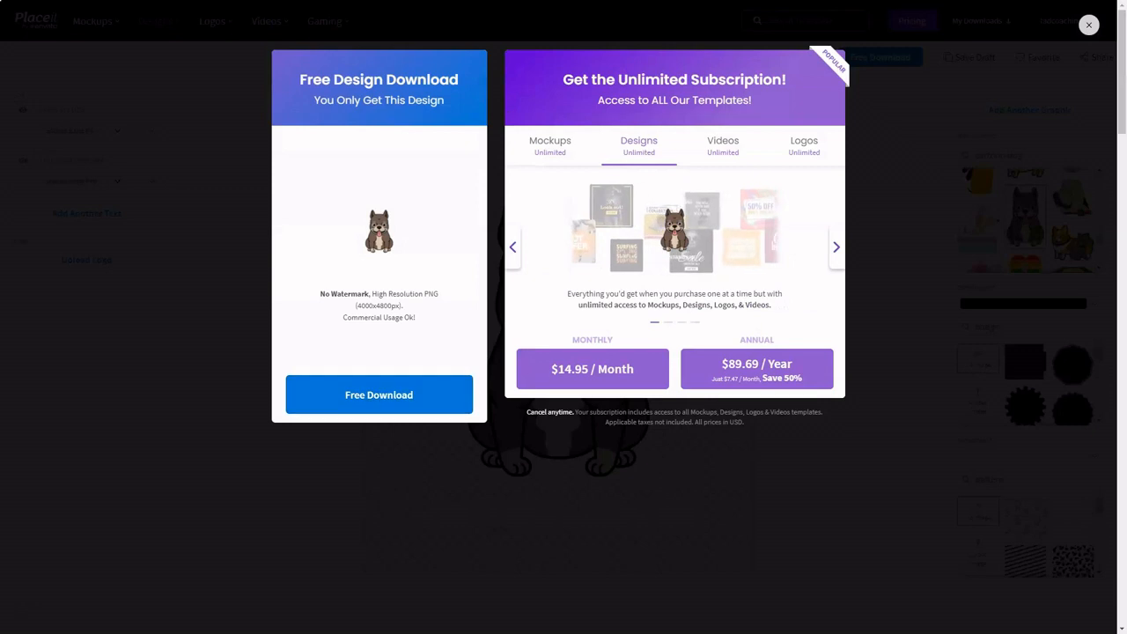
click(378, 395)
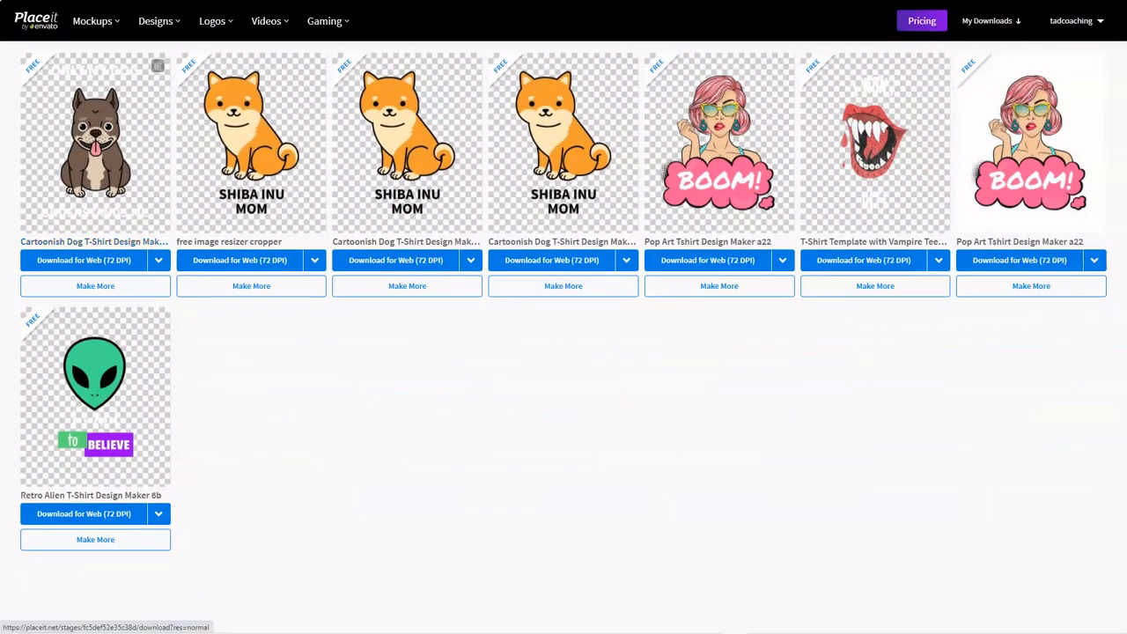
Download the brown dog design at web resolution (72 DPI) and open the downloaded file
click(84, 261)
click(63, 618)
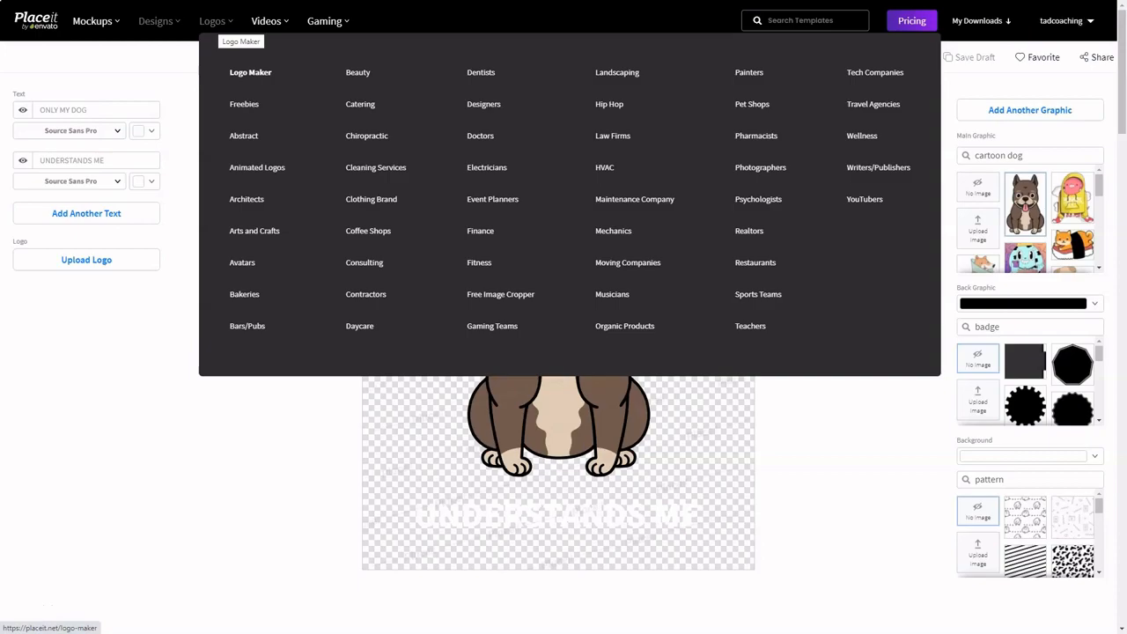
Open the Logo Maker's full template gallery and look through the first page of logos
click(212, 20)
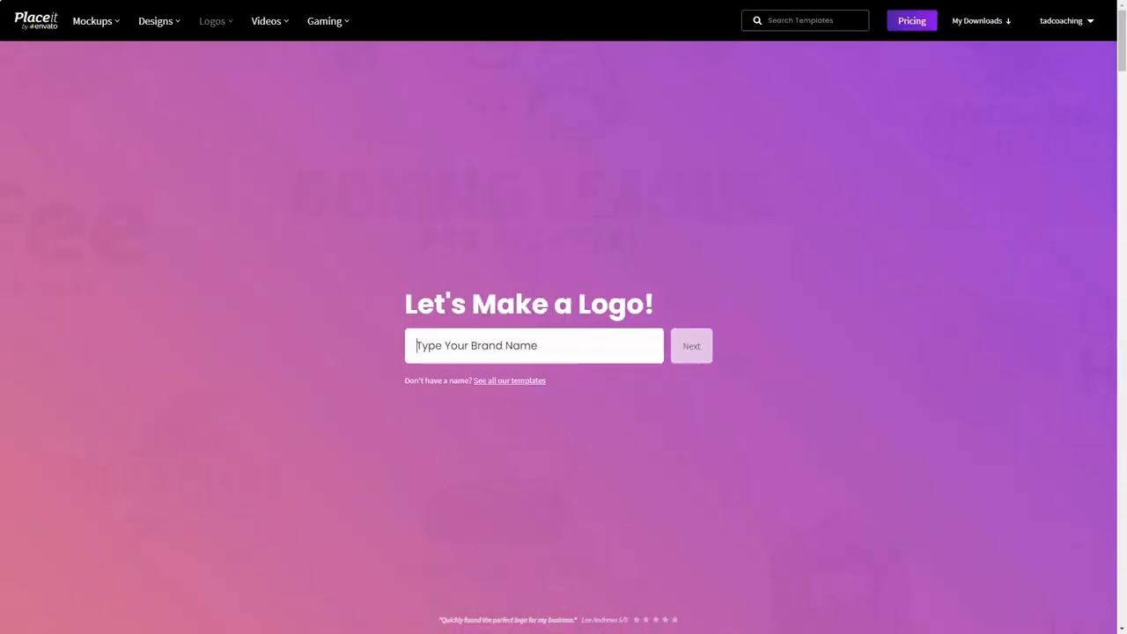
click(509, 381)
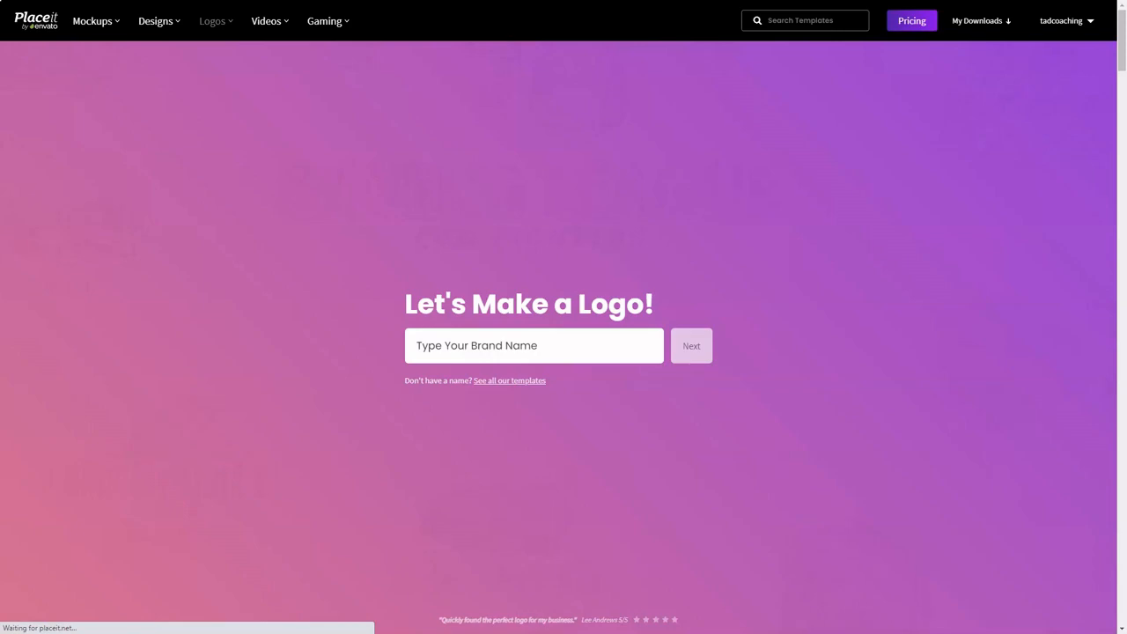
scroll(469, 222, down, 3)
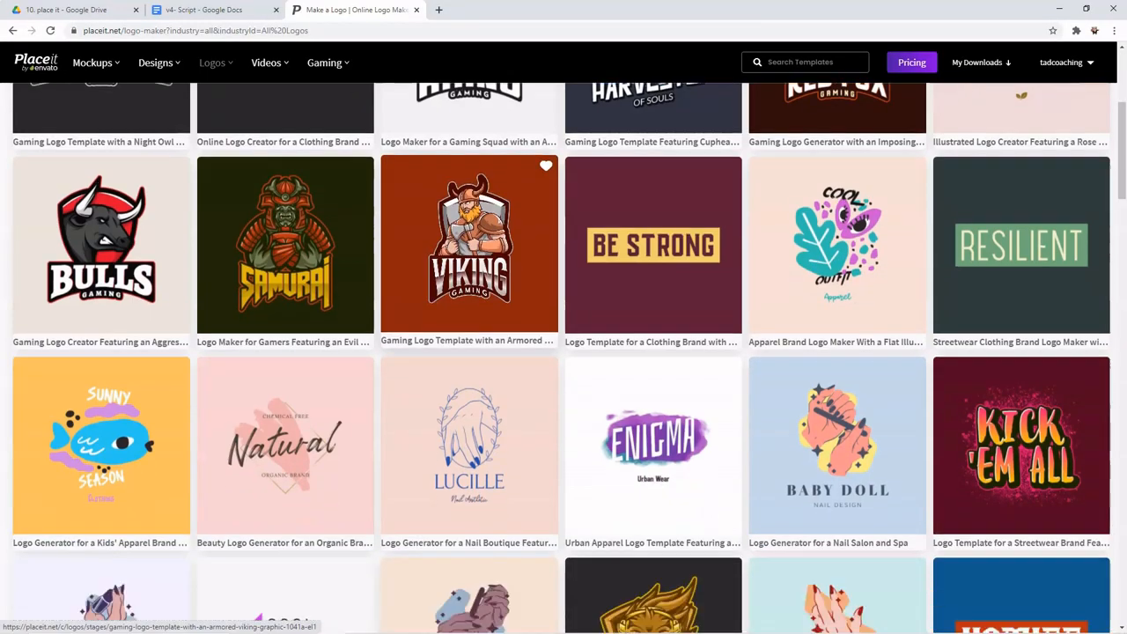
scroll(469, 291, down, 3)
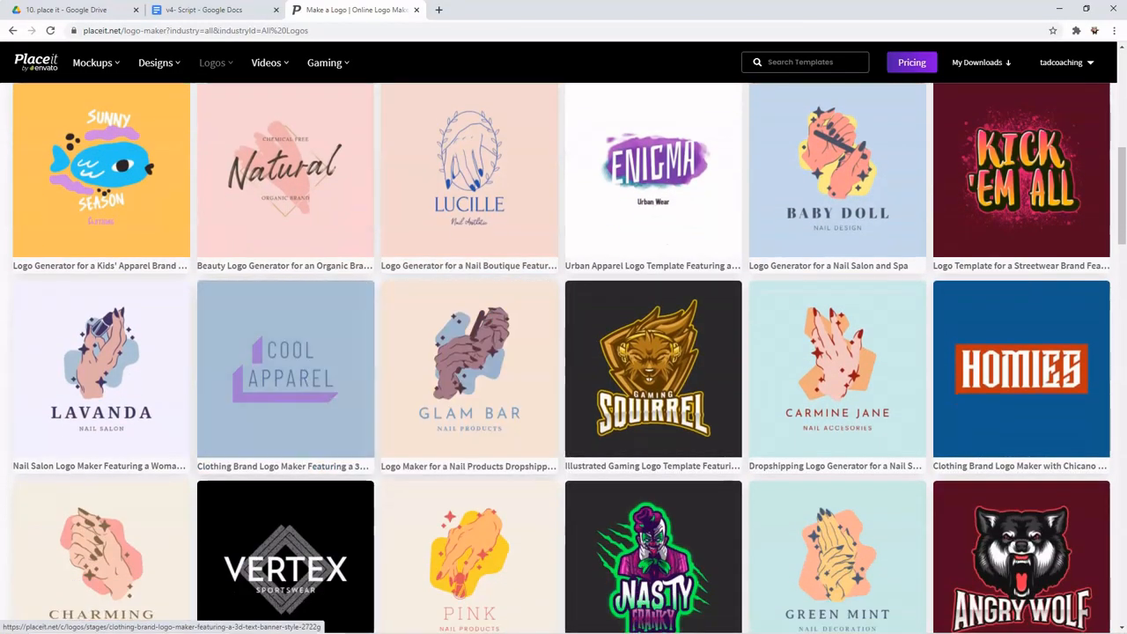
scroll(286, 370, down, 5)
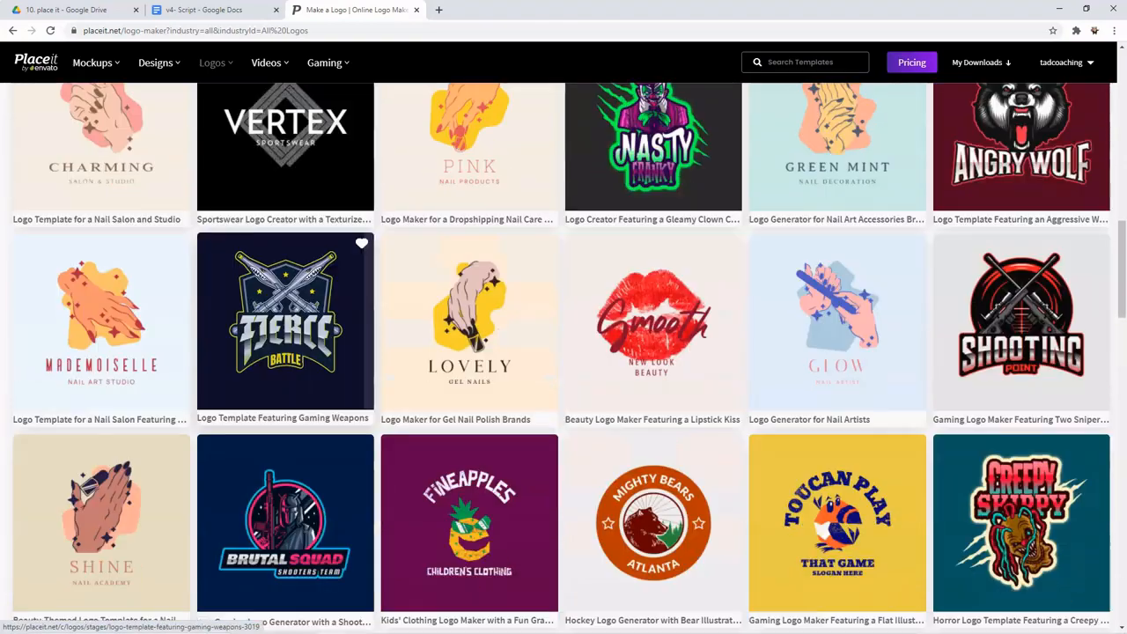
scroll(285, 370, down, 7)
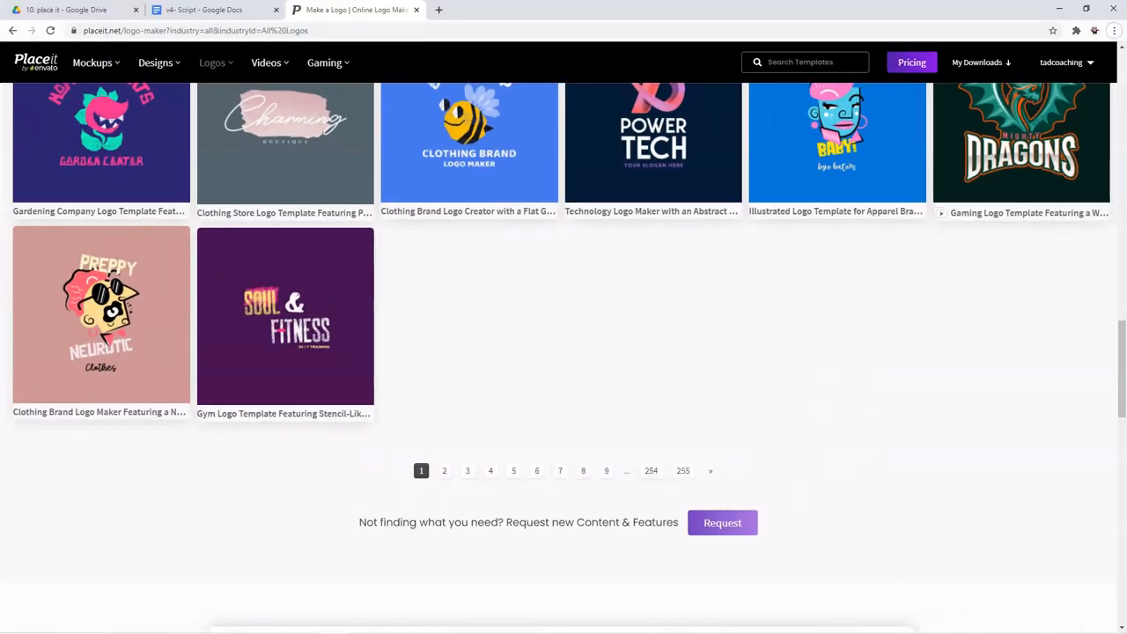
scroll(564, 352, up, 15)
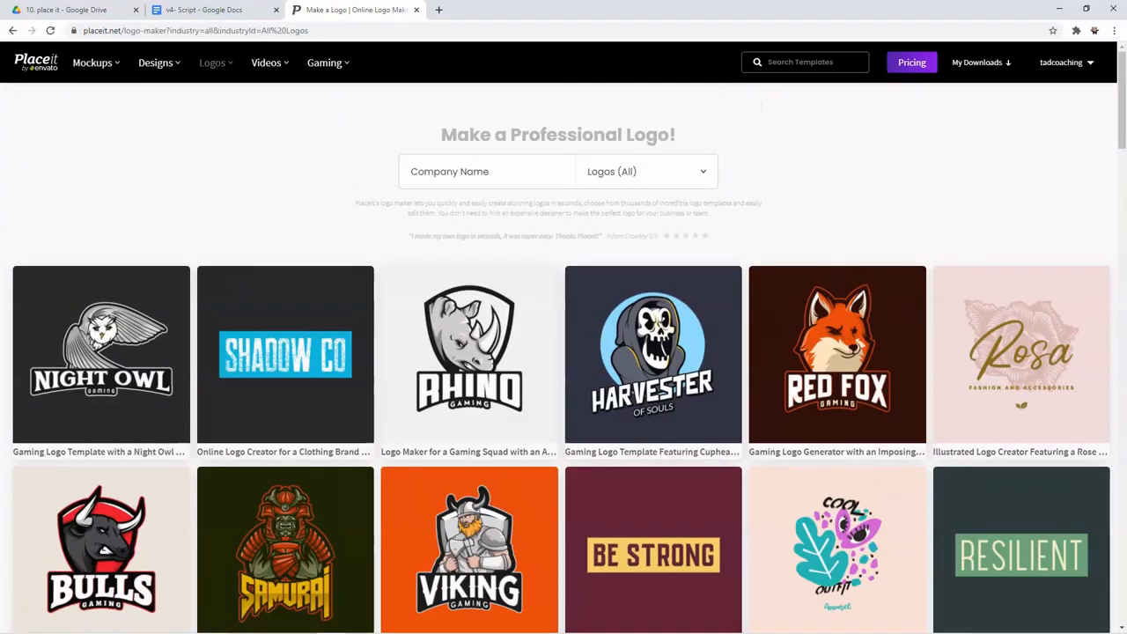
Search the logo templates for cars and open the Motocross Gaming Logo Maker from the second results page
click(805, 61)
text(cars)
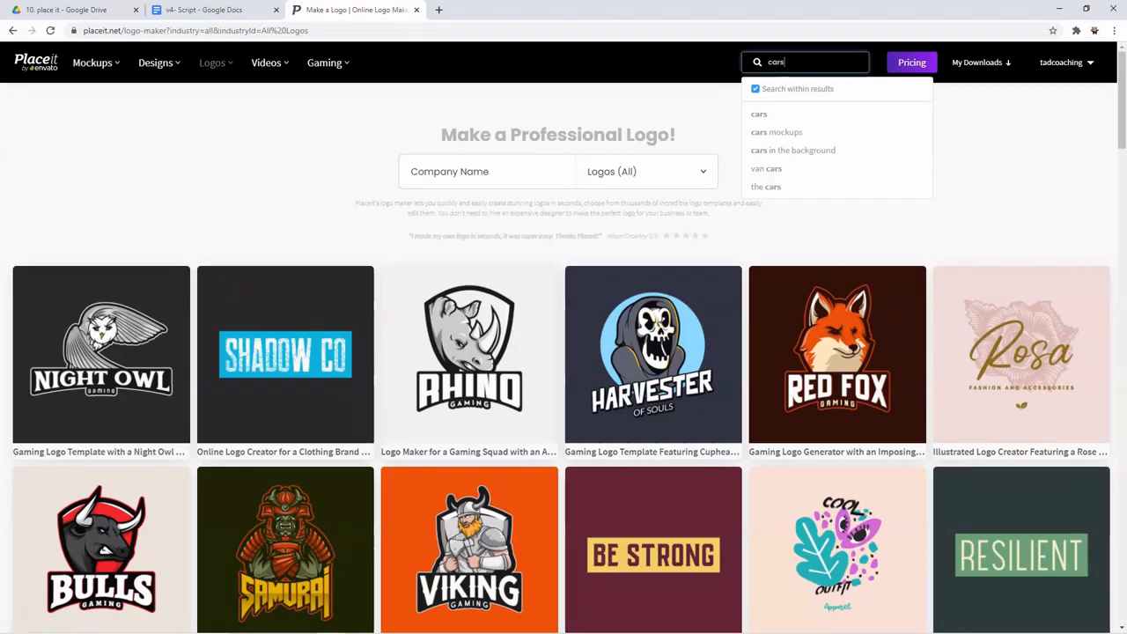
key(Return)
scroll(654, 290, down, 5)
scroll(654, 290, down, 10)
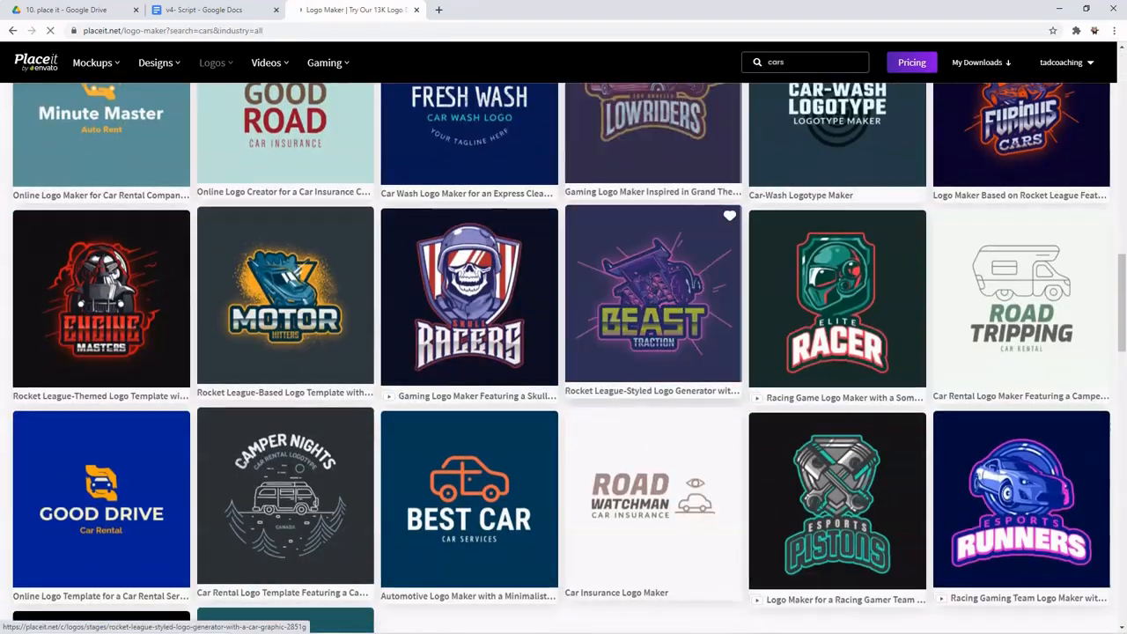
click(554, 558)
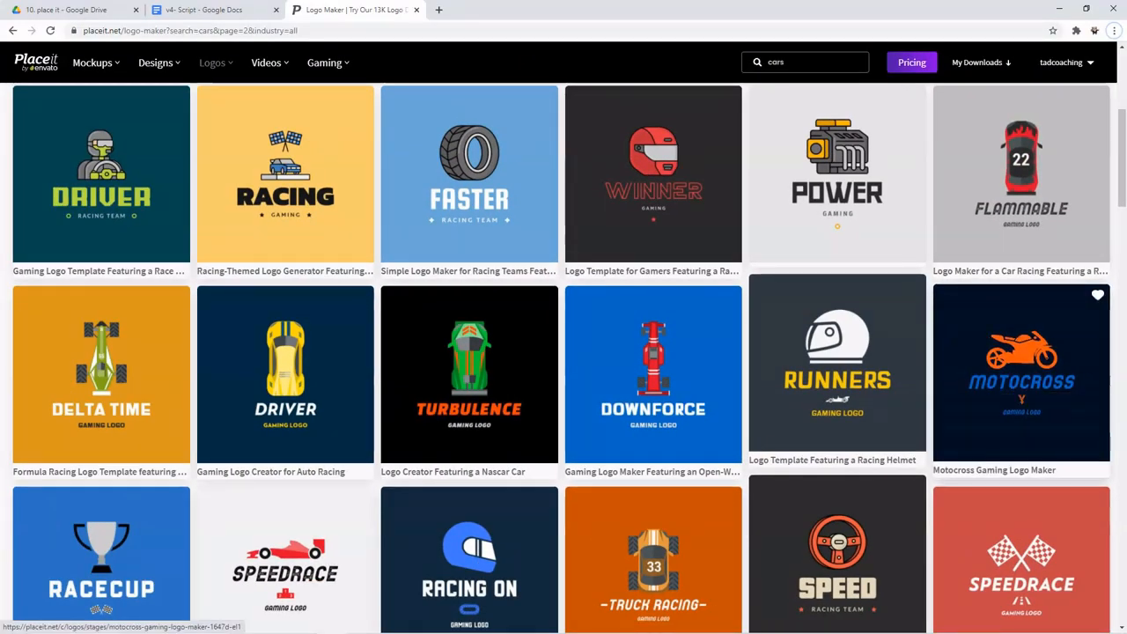
click(1021, 374)
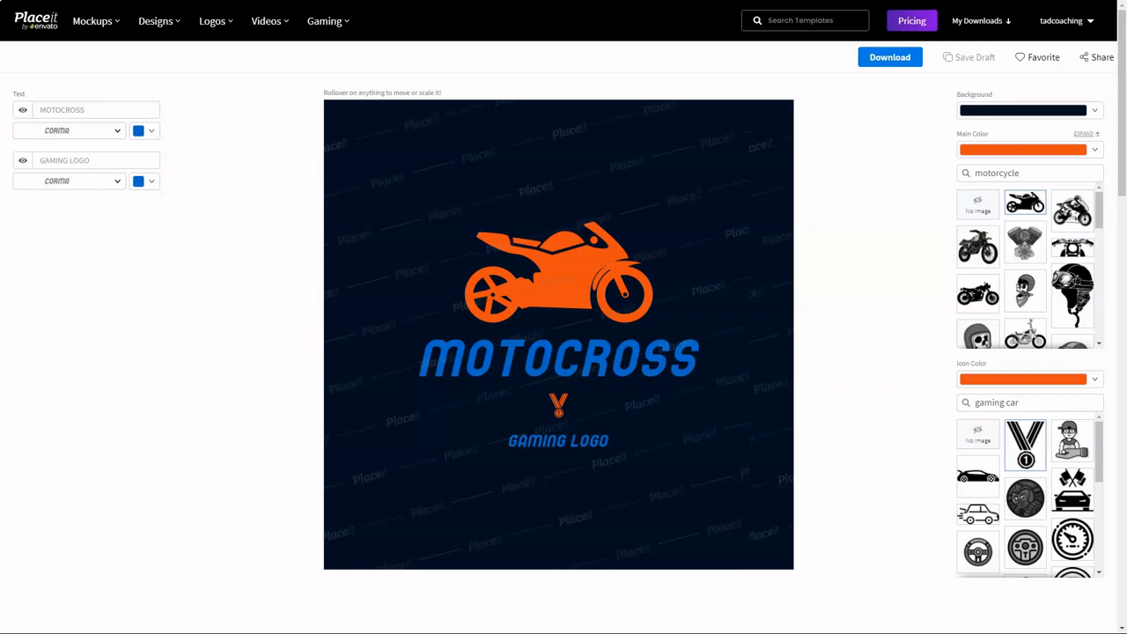
Replace the main graphic with the detailed dirt bike and make the logo background transparent
click(978, 247)
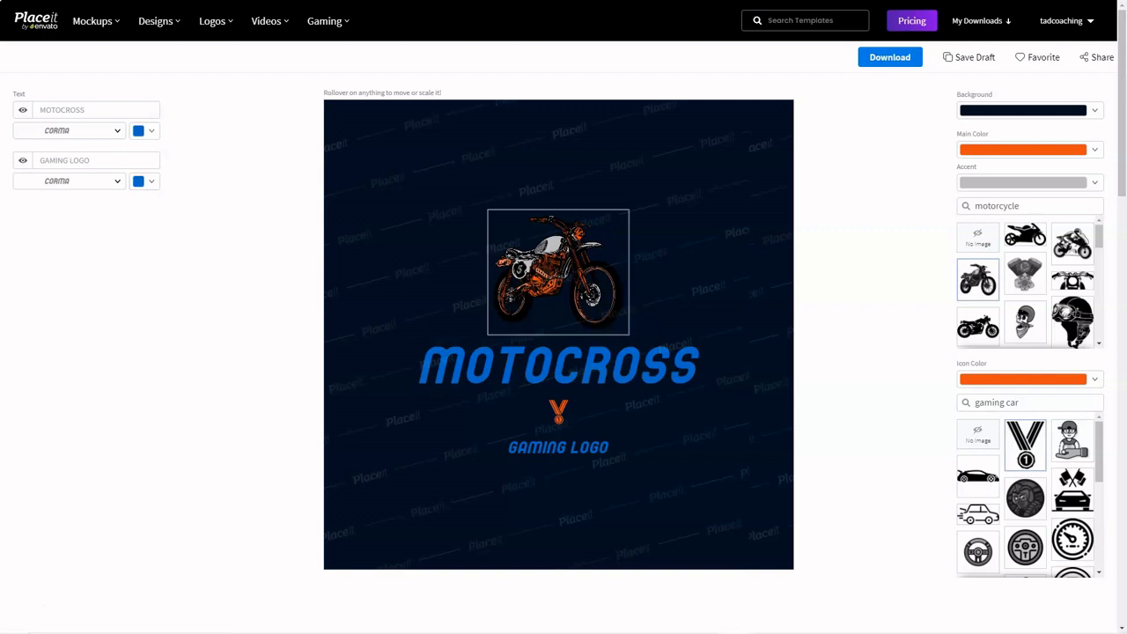
click(558, 272)
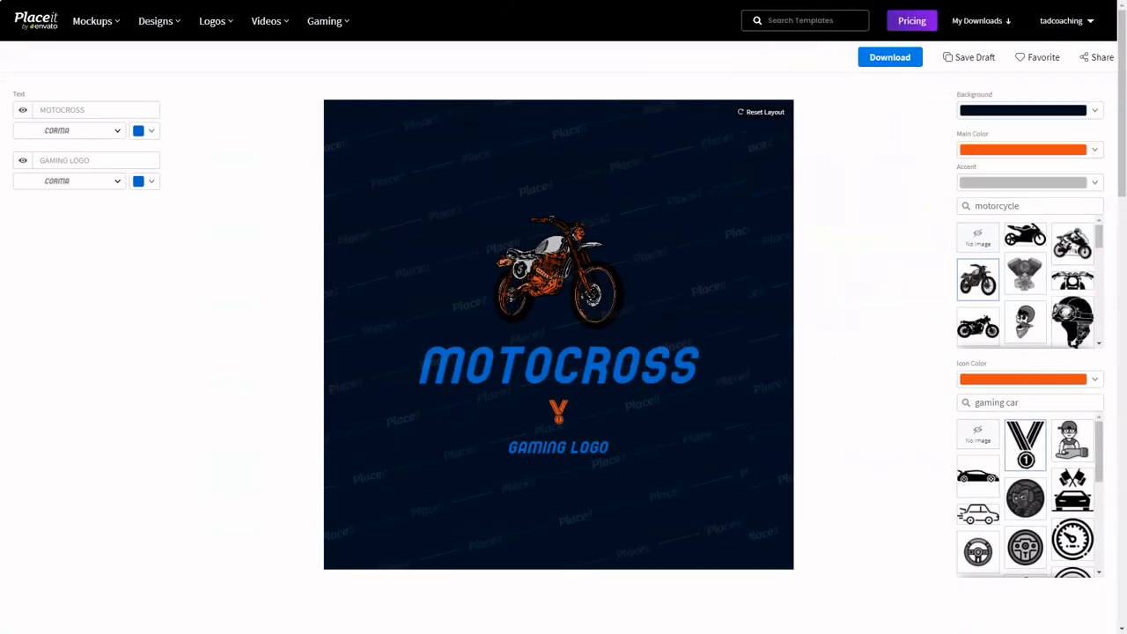
click(933, 205)
click(1092, 266)
click(1097, 107)
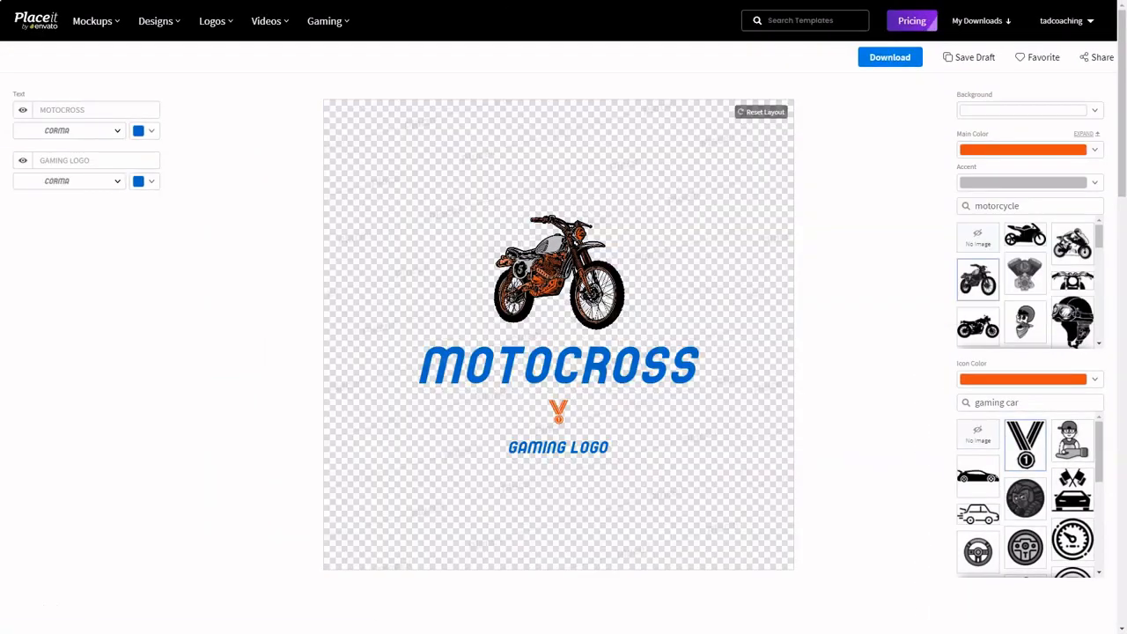
Change the dirt bike's main color to green and its accent color to black
click(1095, 149)
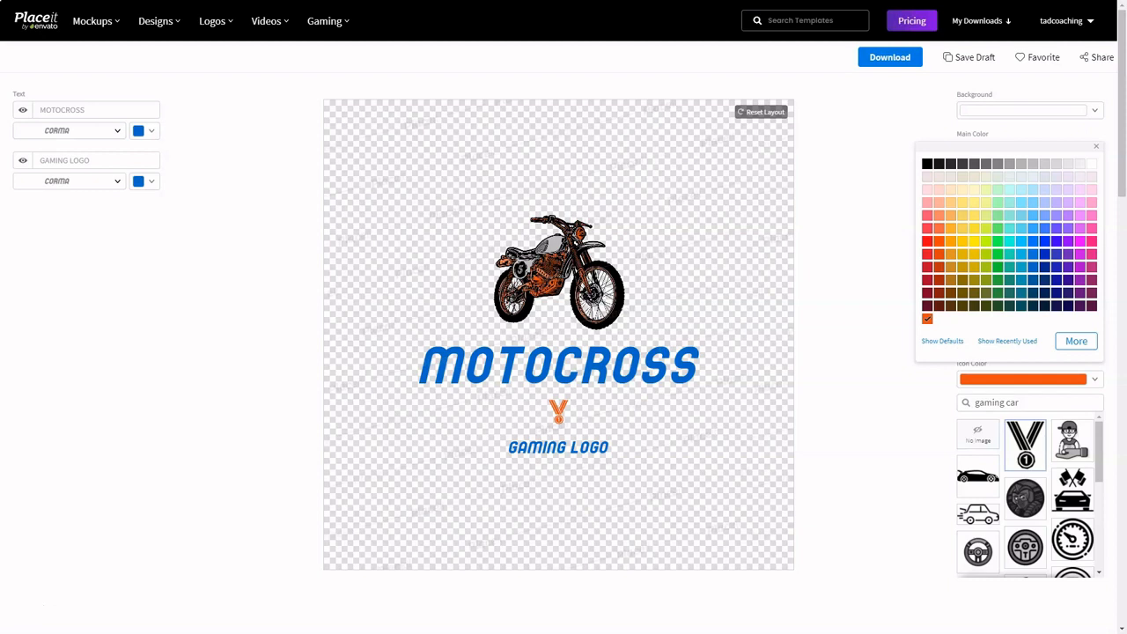
click(998, 254)
click(1096, 146)
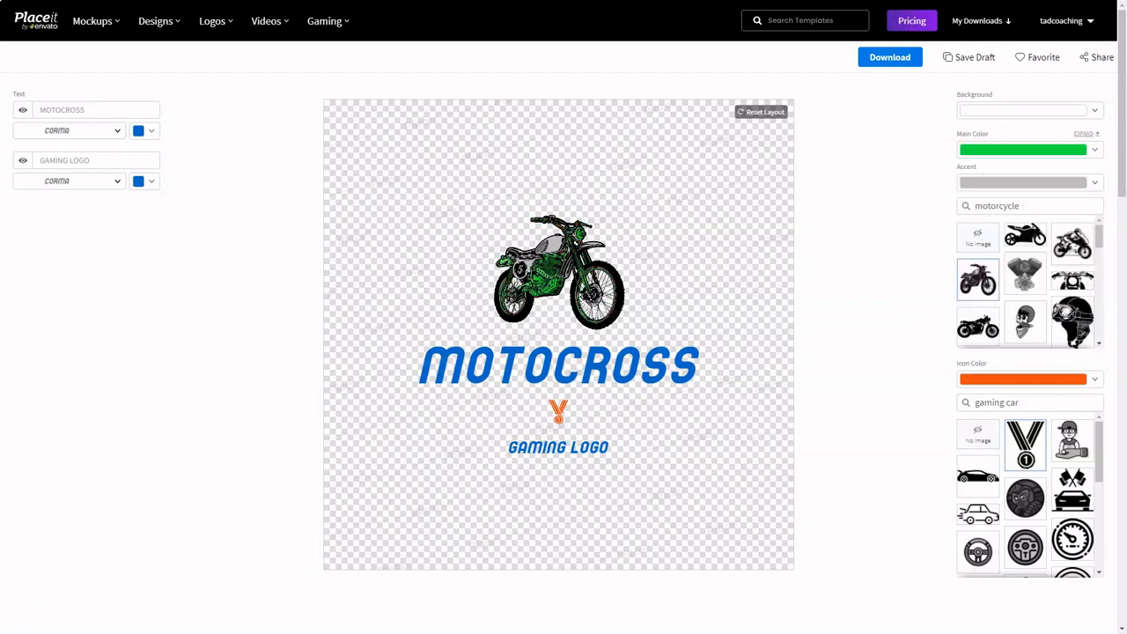
click(1094, 182)
click(928, 197)
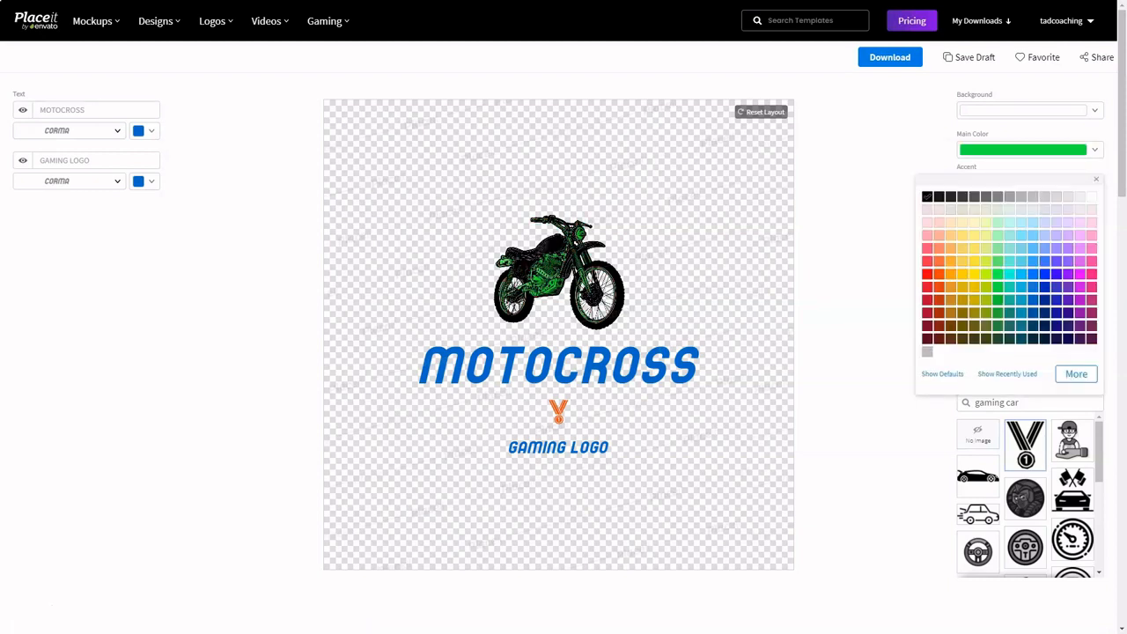
click(1096, 179)
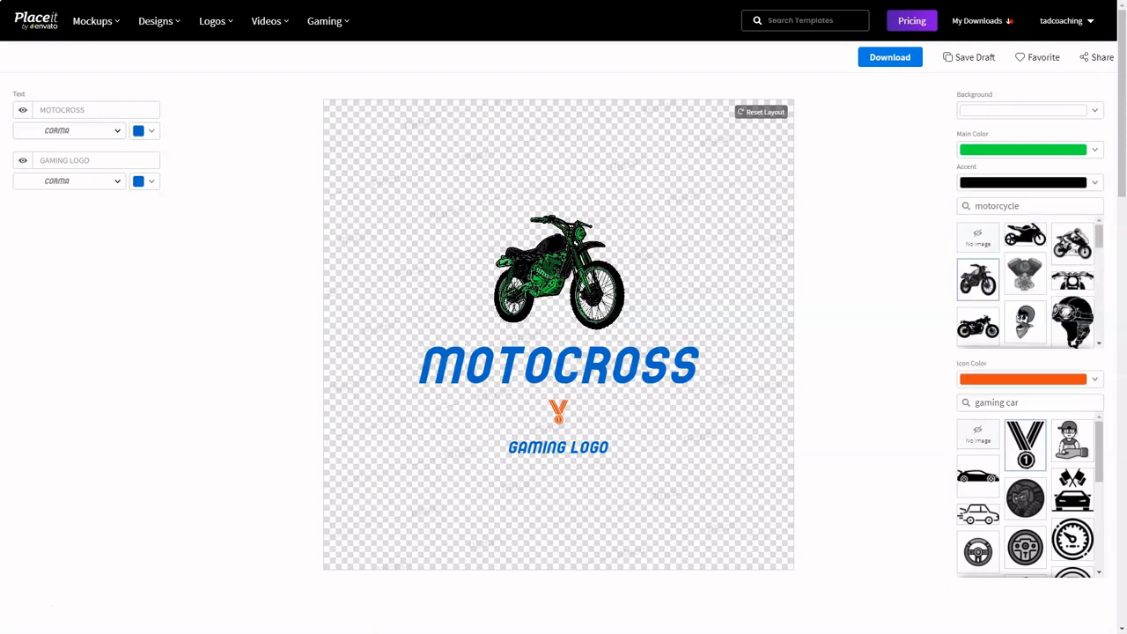
Replace the MOTOCROSS text with JUMPING and color it black
double_click(85, 109)
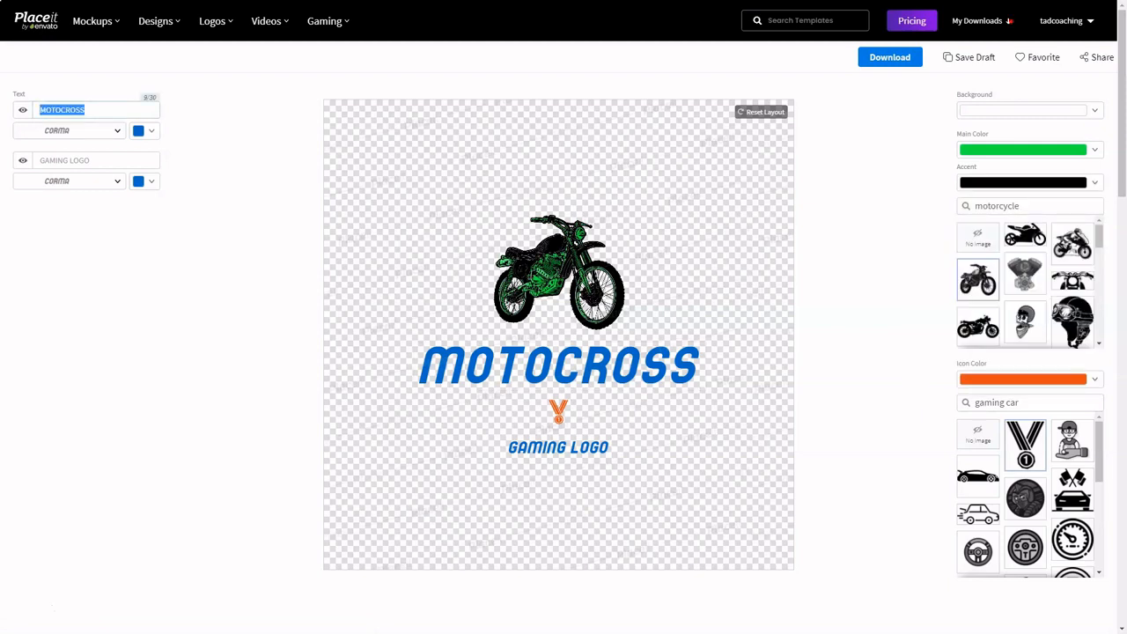
text(JUMPING)
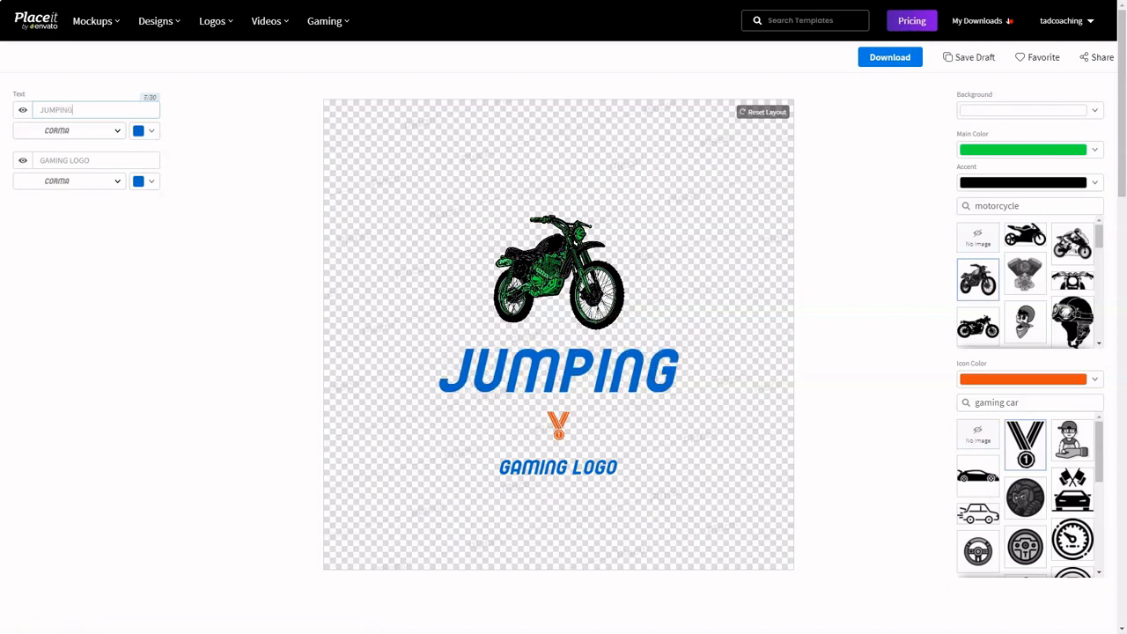
click(151, 130)
click(28, 144)
click(194, 127)
Replace the GAMING LOGO text with SOON and color it black
triple_click(66, 161)
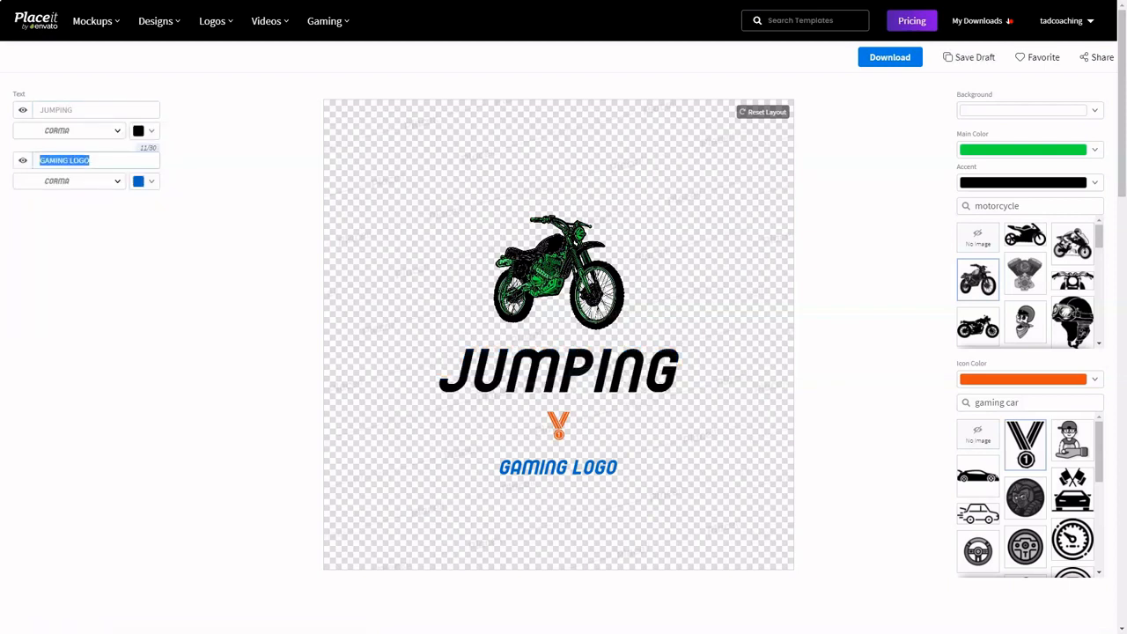
text(SOON)
click(144, 181)
click(28, 194)
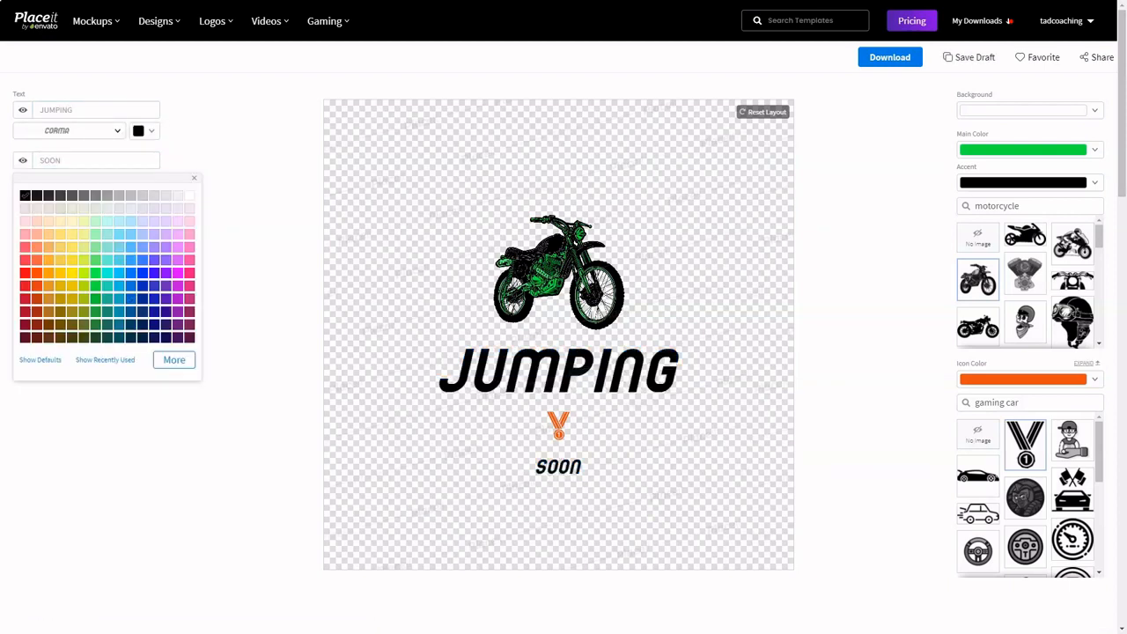
click(194, 177)
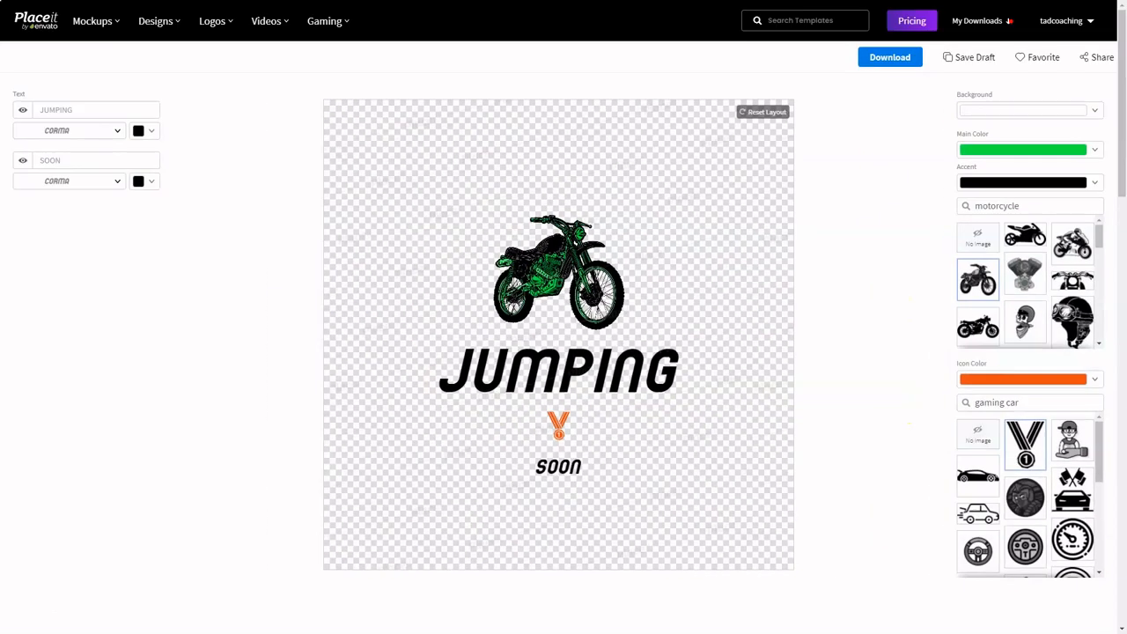
Remove the medal icon from the logo and enlarge the dirt bike to about twice its size
click(829, 286)
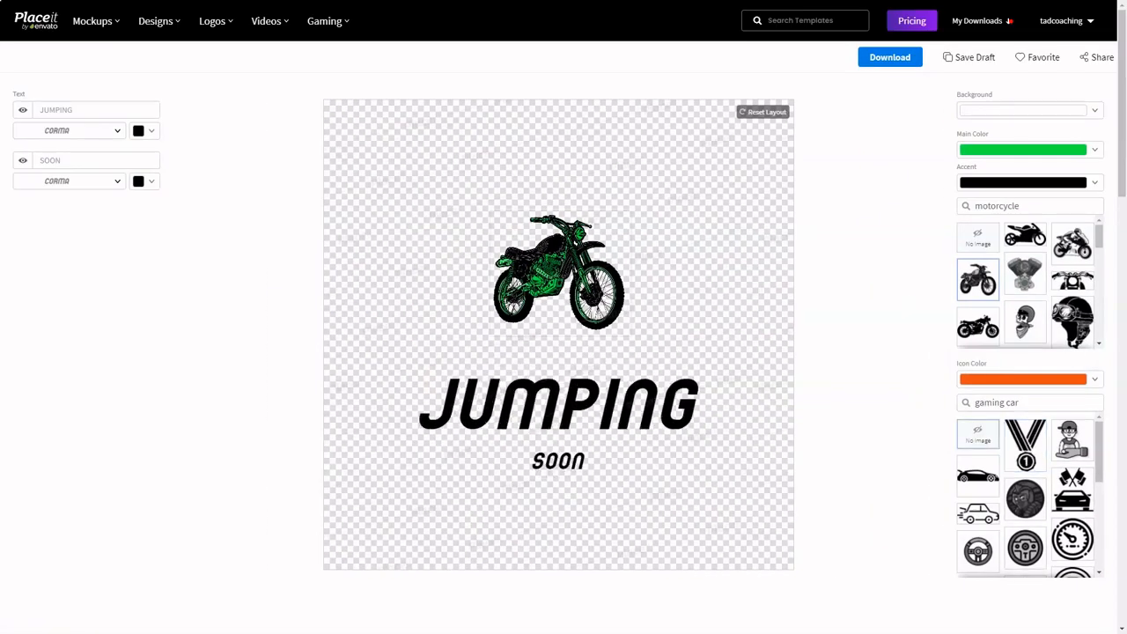
drag(488, 210, 371, 106)
Enlarge the dirt bike further, center it in the upper canvas, and stack JUMPING and SOON beneath it
drag(559, 404, 559, 507)
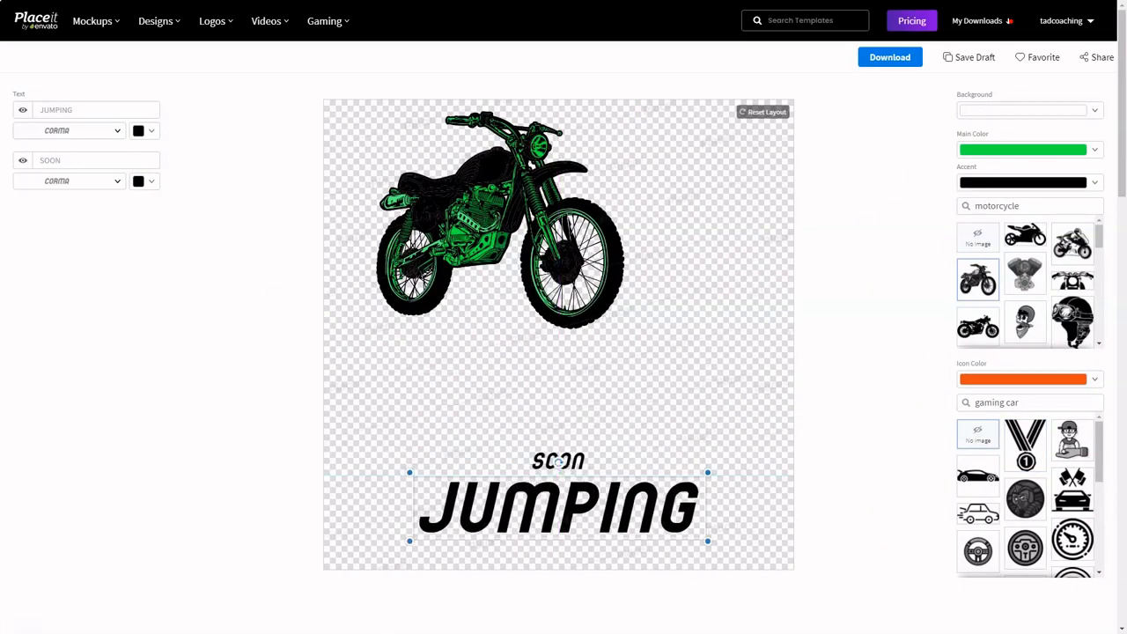
drag(570, 461, 571, 556)
drag(501, 220, 558, 274)
drag(690, 159, 752, 111)
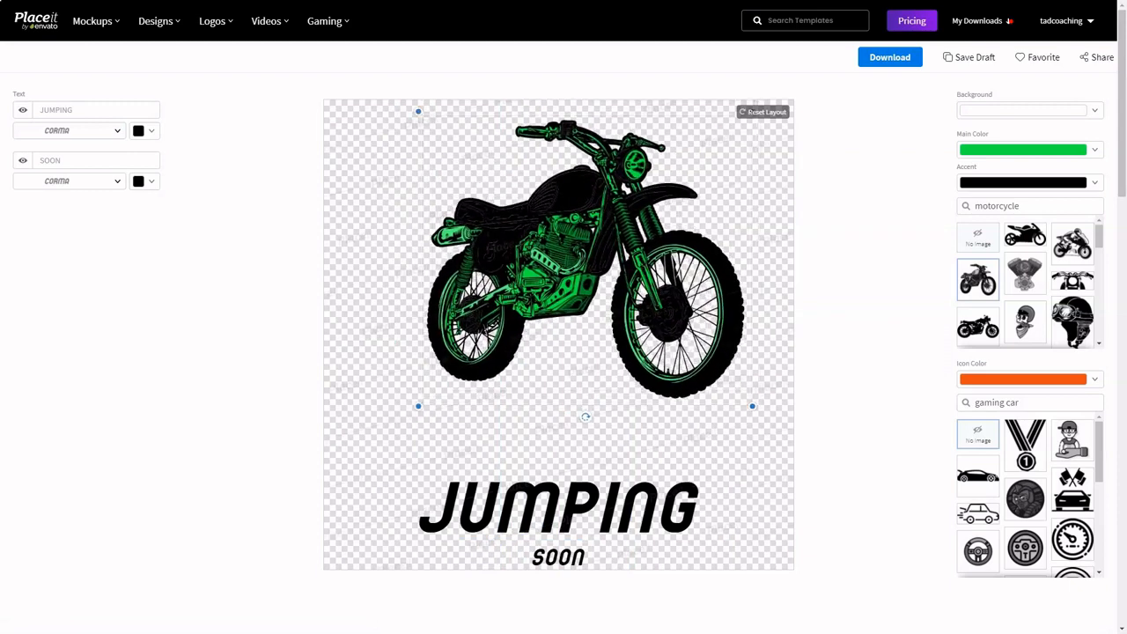
drag(585, 264, 559, 291)
drag(559, 507, 552, 462)
drag(558, 557, 558, 521)
Set the font of the SOON text to Bouchers Sans
click(71, 181)
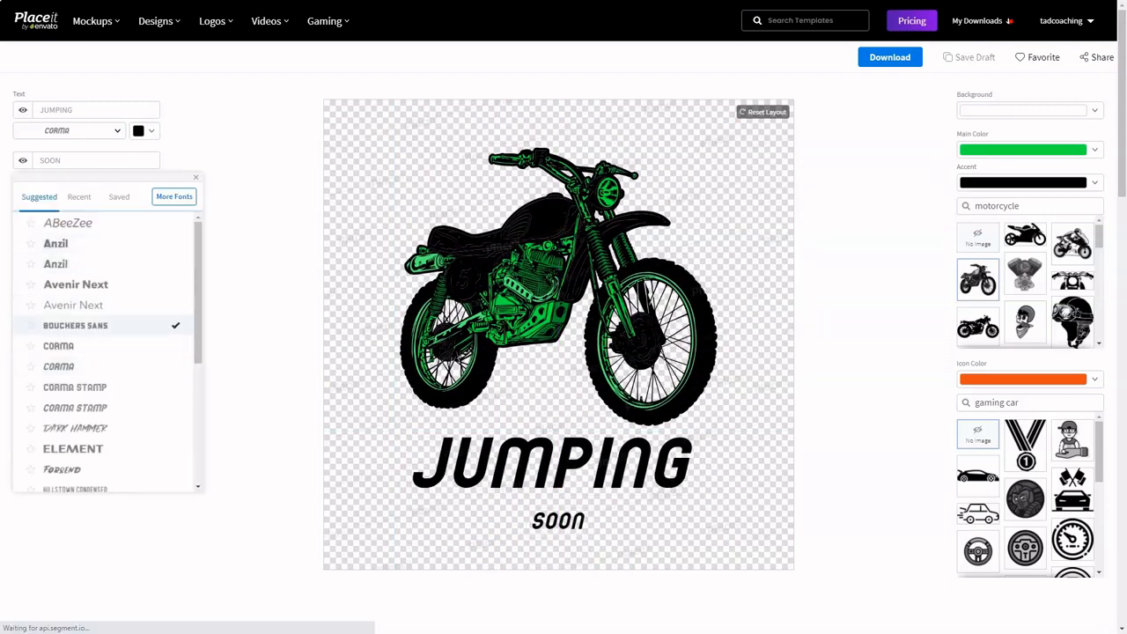
click(195, 178)
click(70, 181)
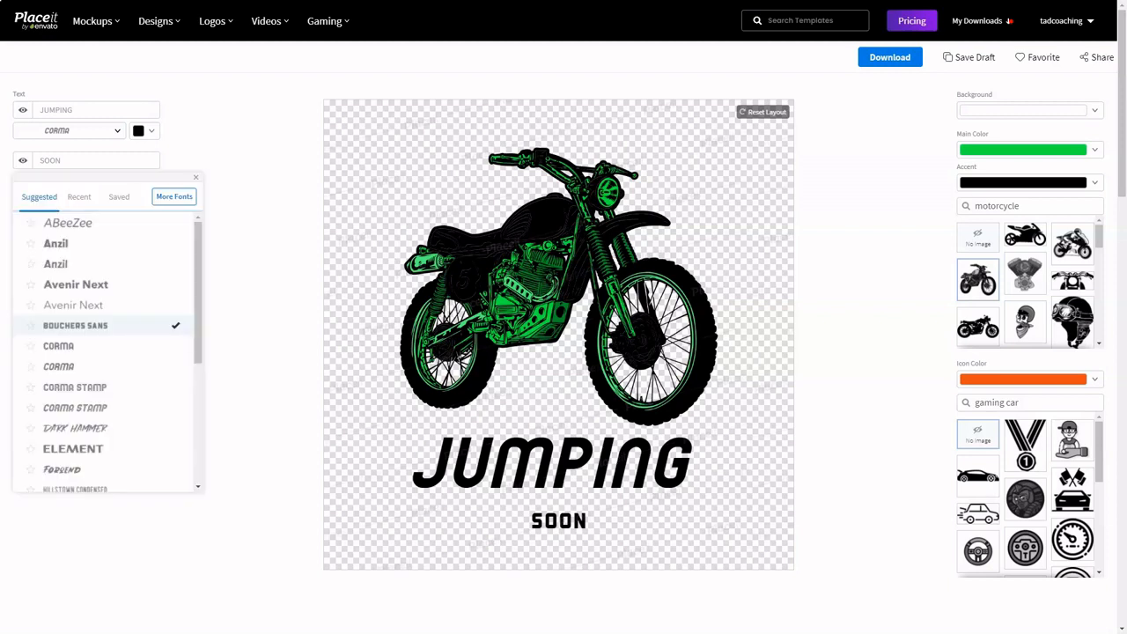
click(195, 178)
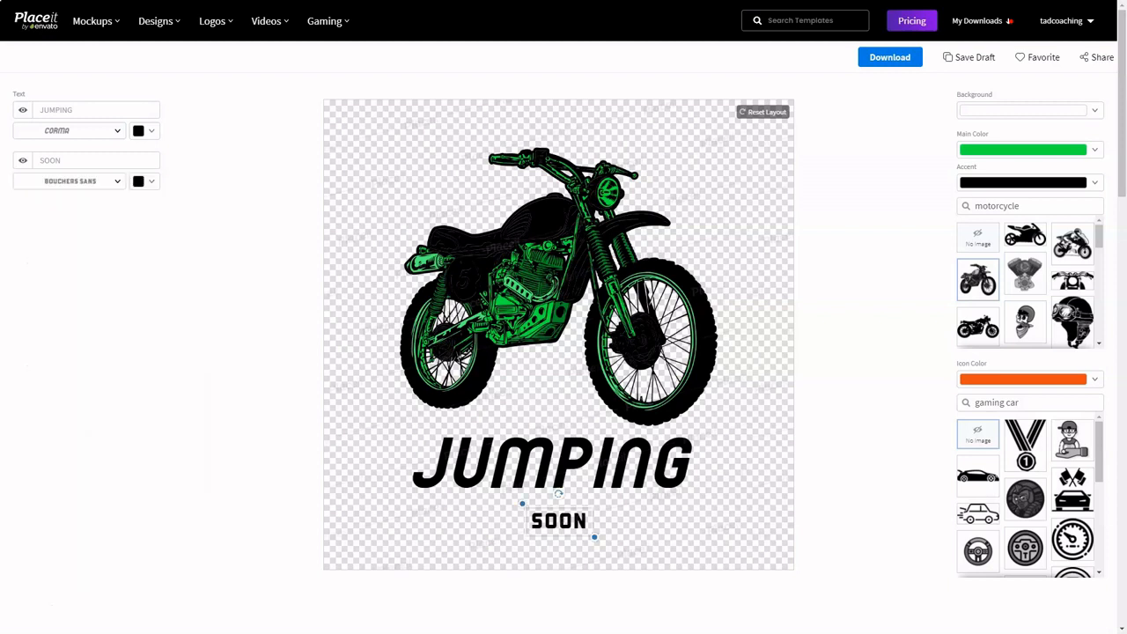
Enlarge SOON directly beneath JUMPING and align both lines with the dirt bike centered slightly higher above them
drag(596, 536, 557, 525)
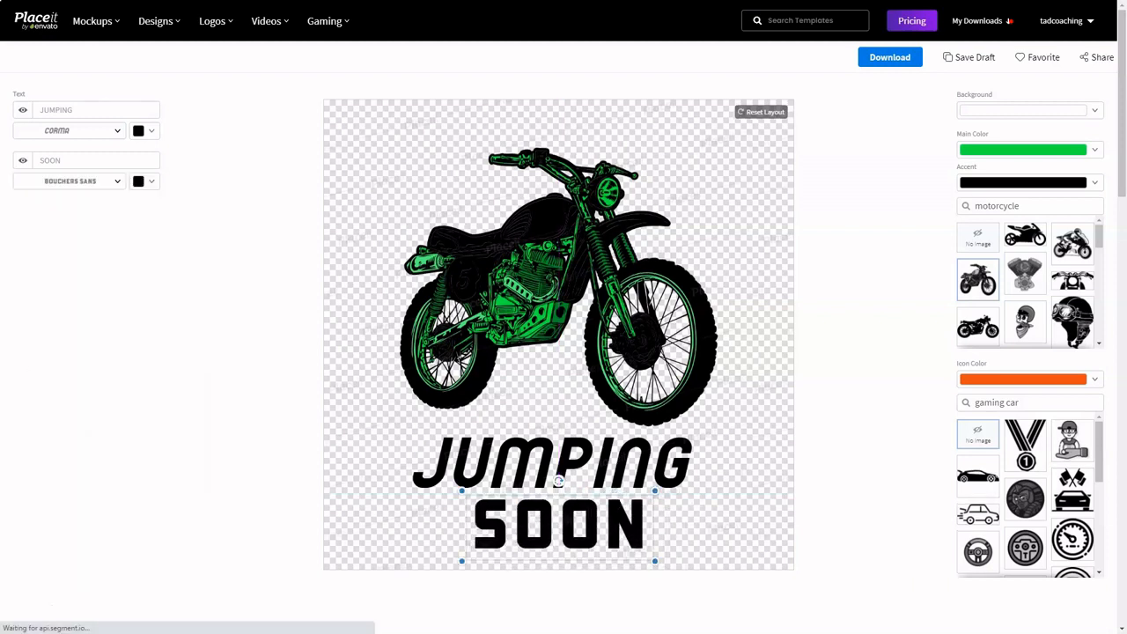
drag(463, 491, 480, 496)
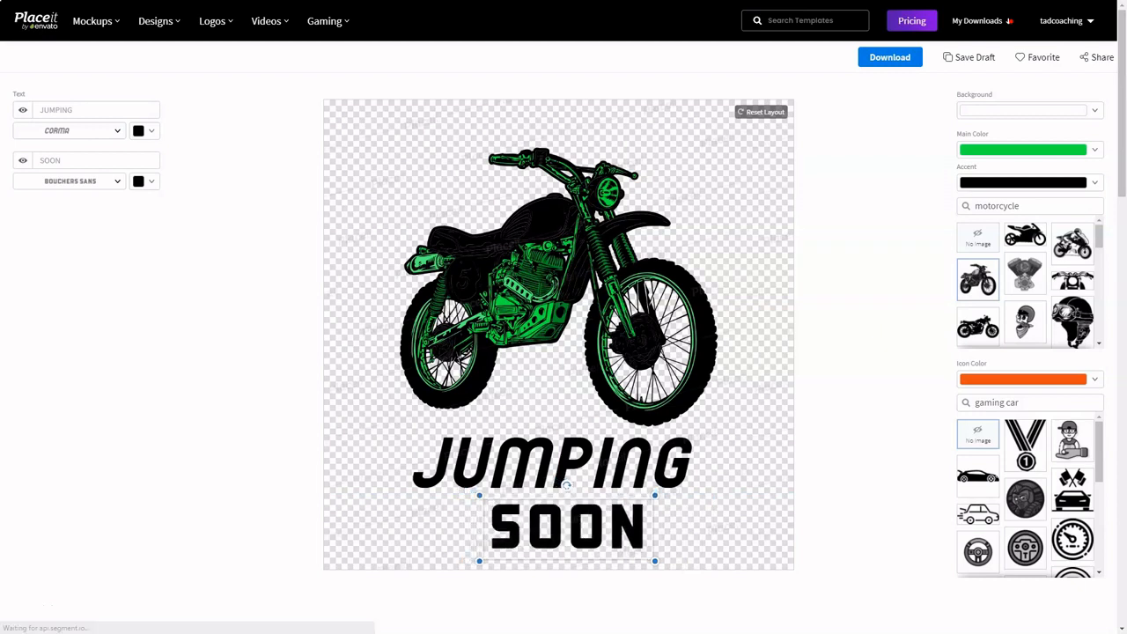
drag(568, 529, 559, 523)
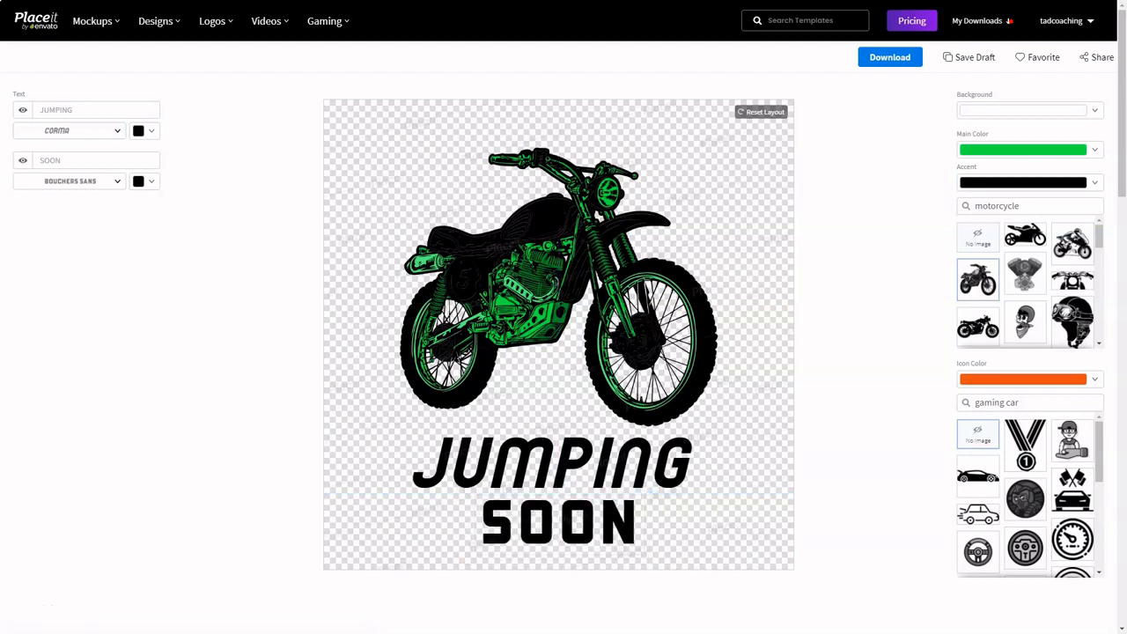
drag(558, 465, 565, 465)
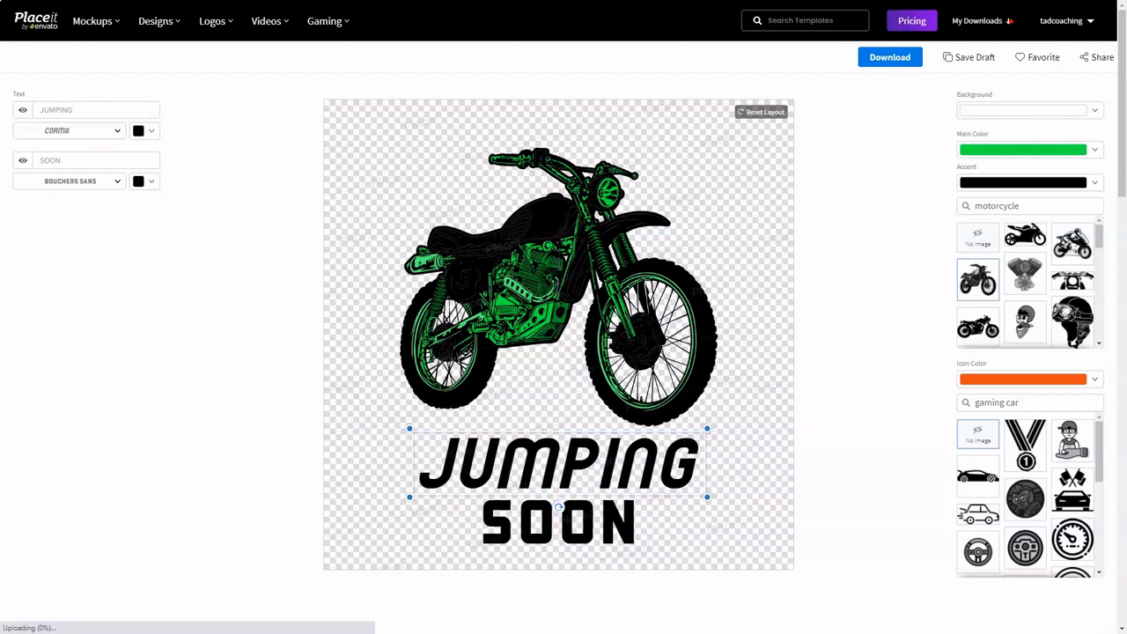
drag(558, 291, 559, 280)
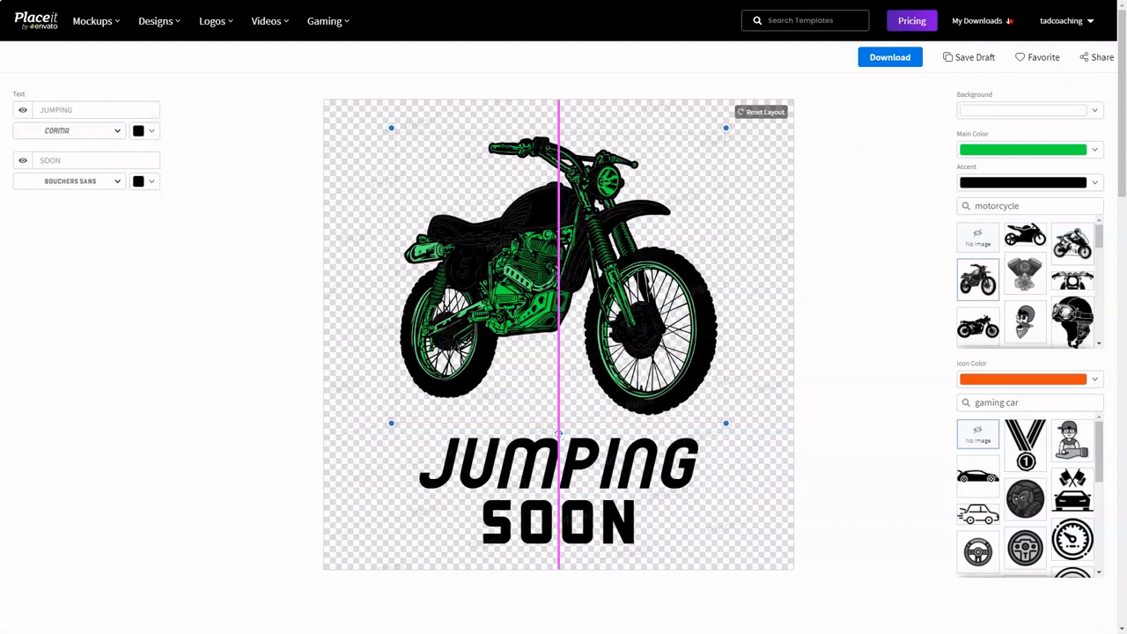
Look through the other motorcycle images available for the main graphic
scroll(1026, 281, down, 3)
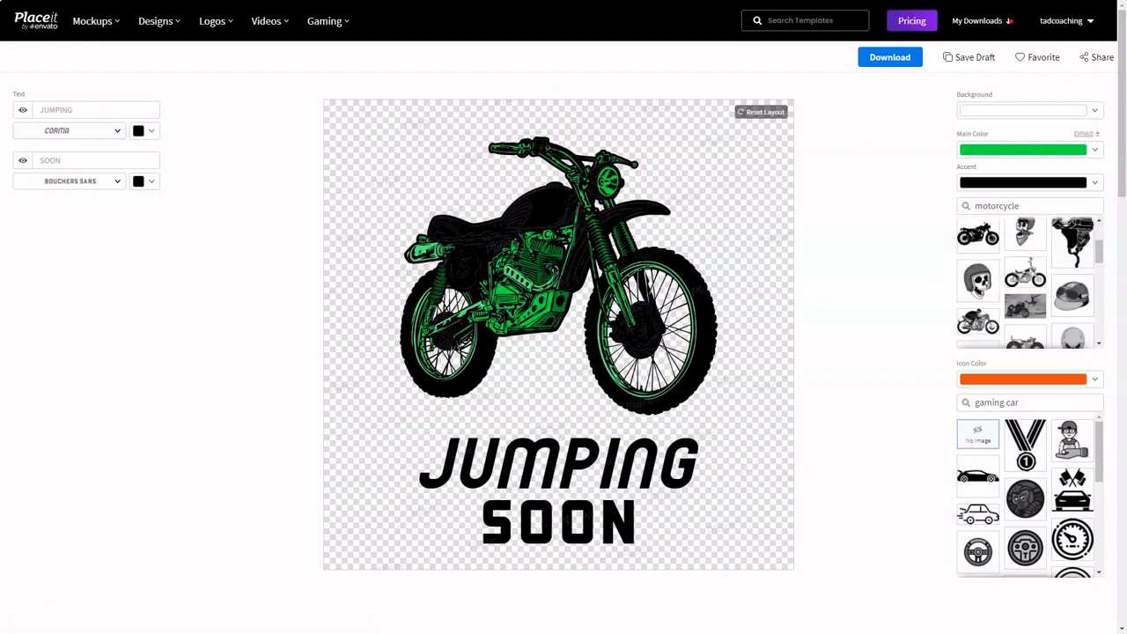
scroll(1026, 282, down, 3)
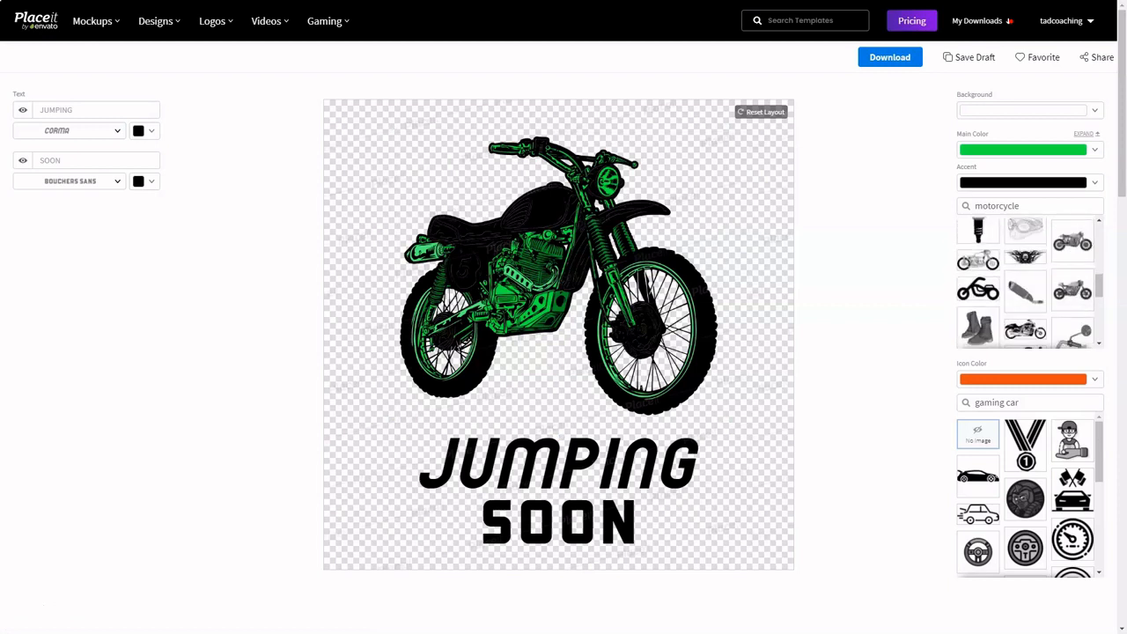
scroll(1025, 282, down, 5)
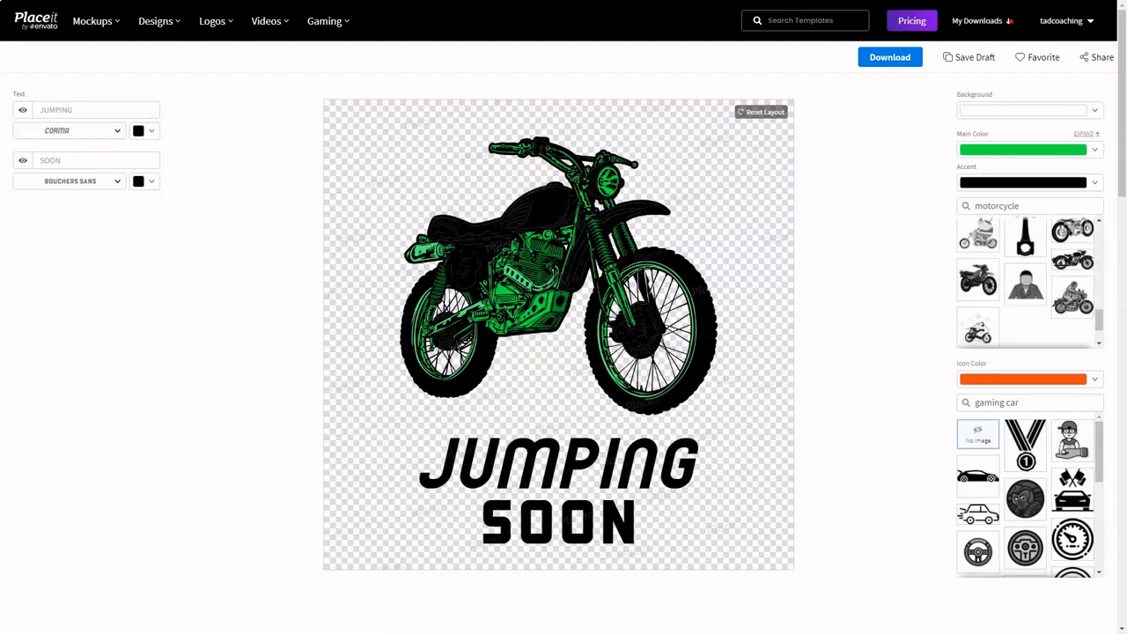
scroll(1026, 282, down, 6)
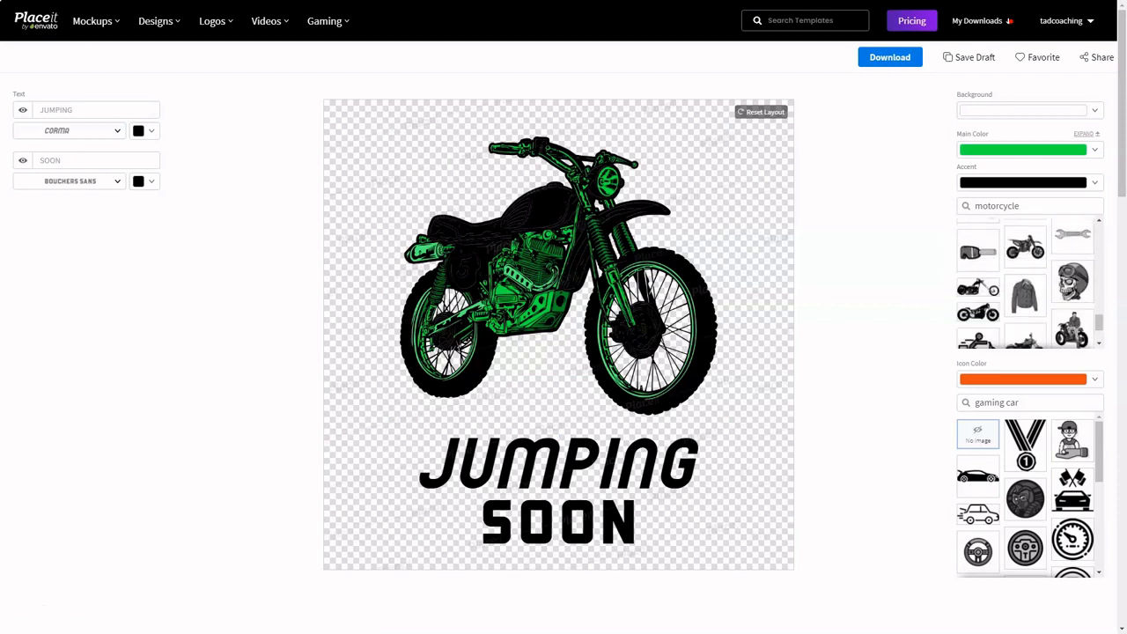